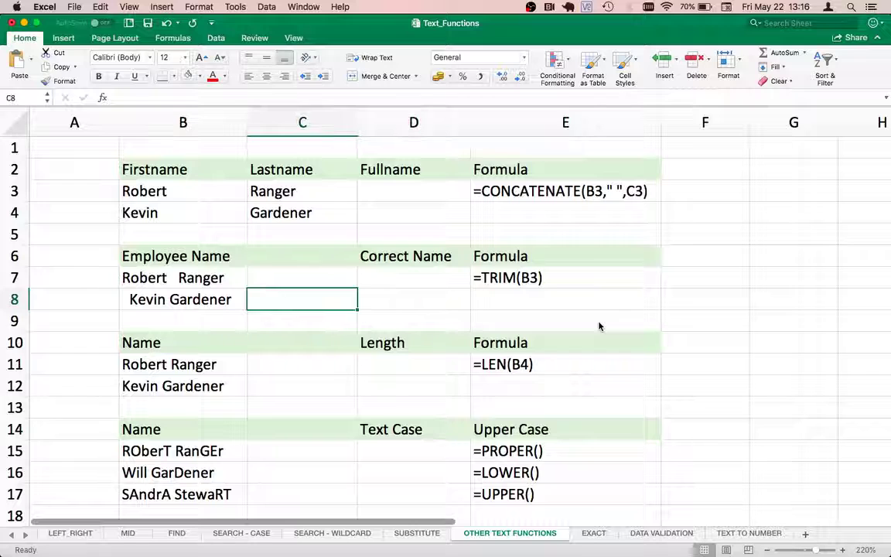
Examine the first name, last name, empty Fullname cell and sample CONCATENATE formula in row 3
key(Up)
key(Up)
key(Up)
key(Up)
key(Up)
key(Right)
key(Right)
key(Left)
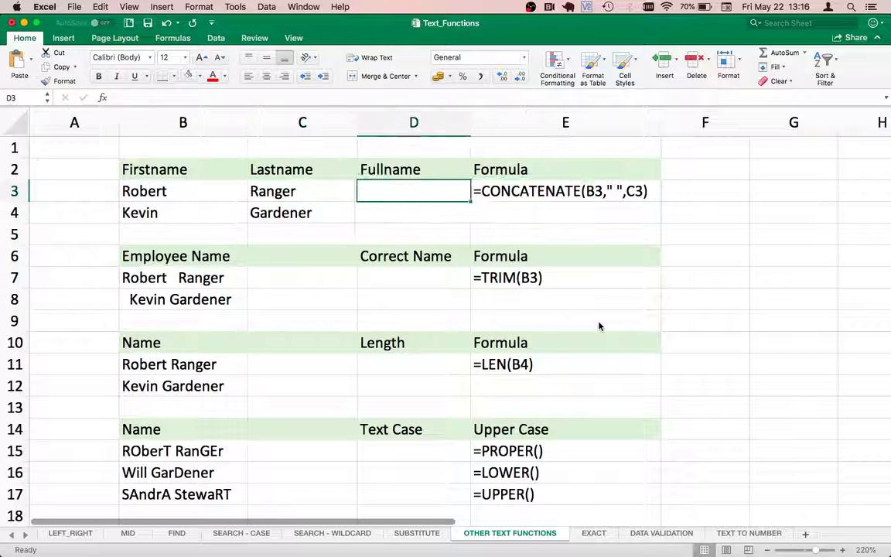
key(Right)
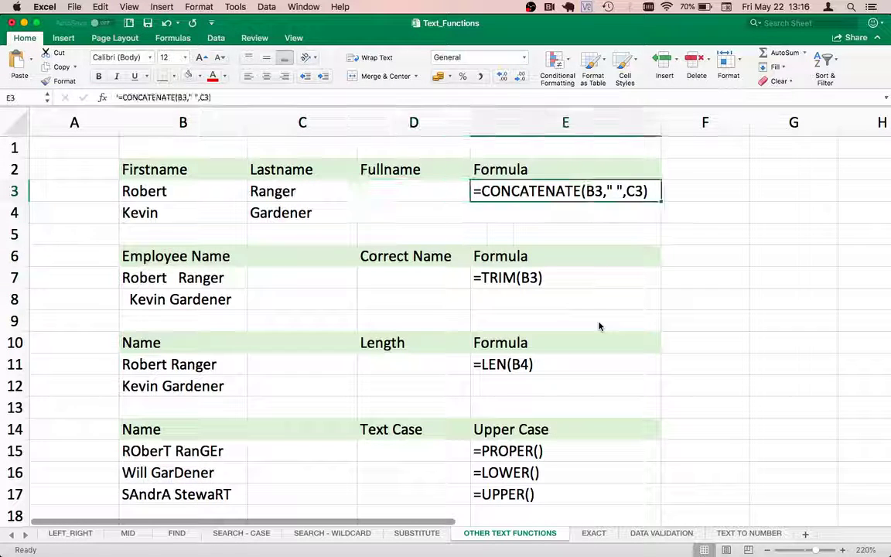
key(Left)
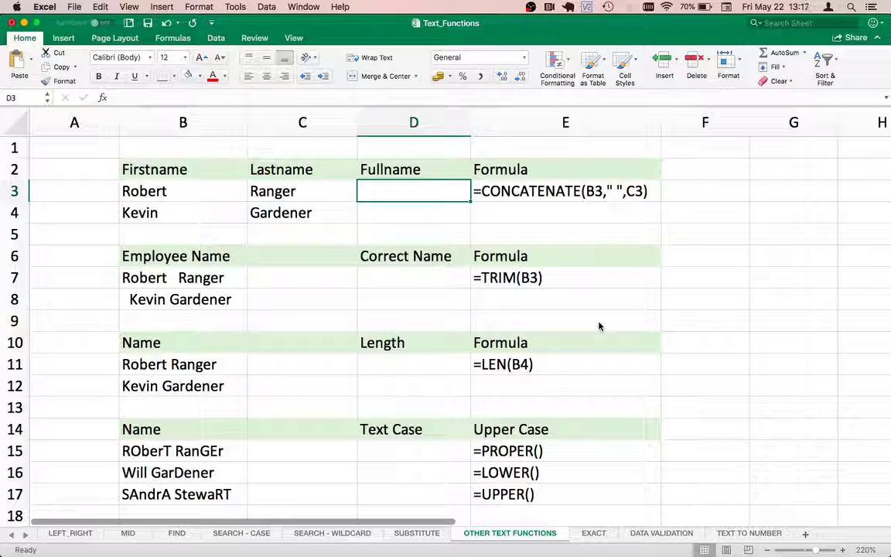
key(Left)
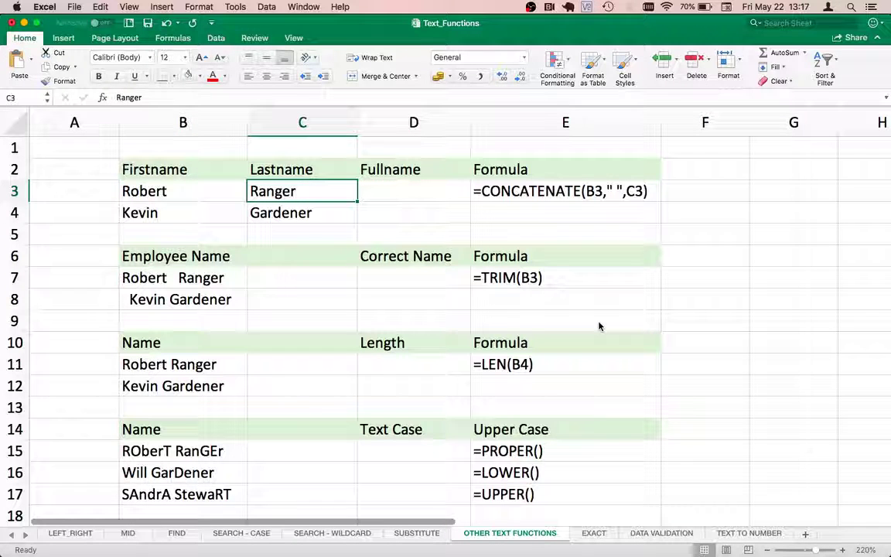
key(Left)
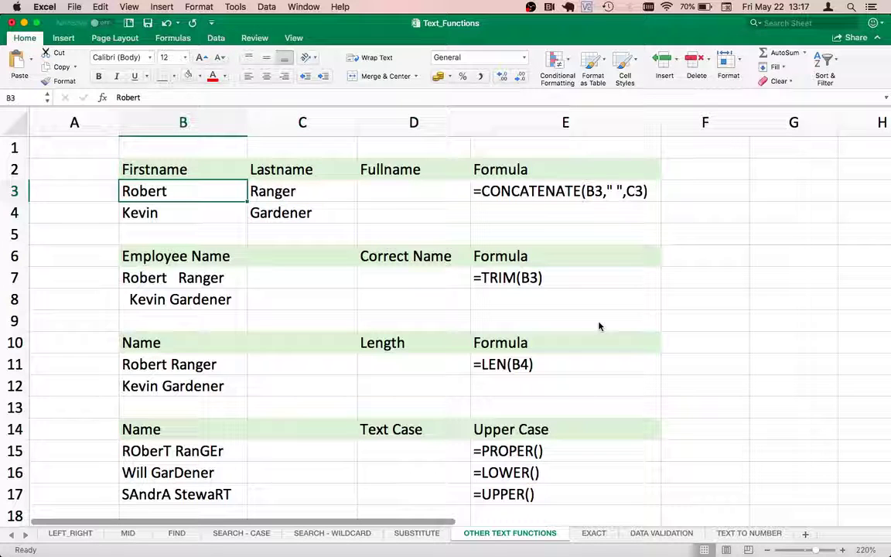
key(Right)
key(Right)
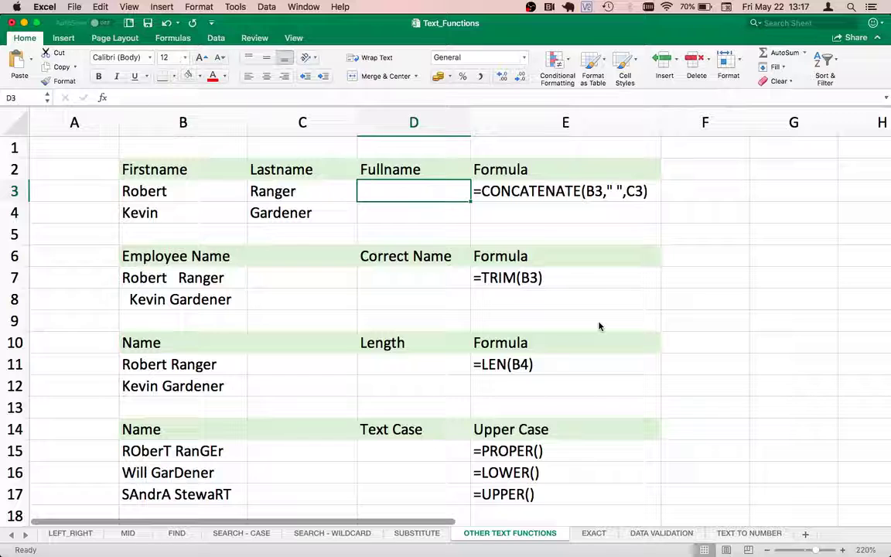
Enter the formula =CONCAT(B3," ",C3) in the Fullname cell D3
text(=c)
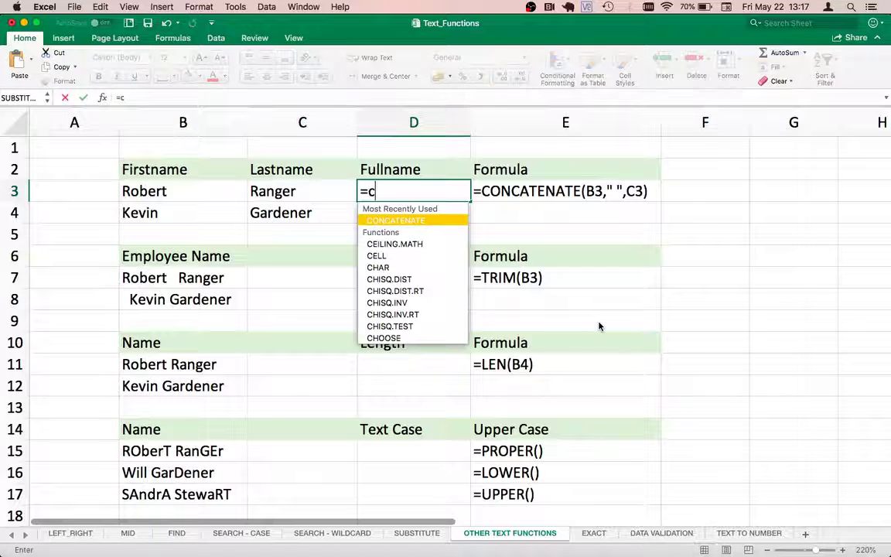
text(n)
key(BackSpace)
key(BackSpace)
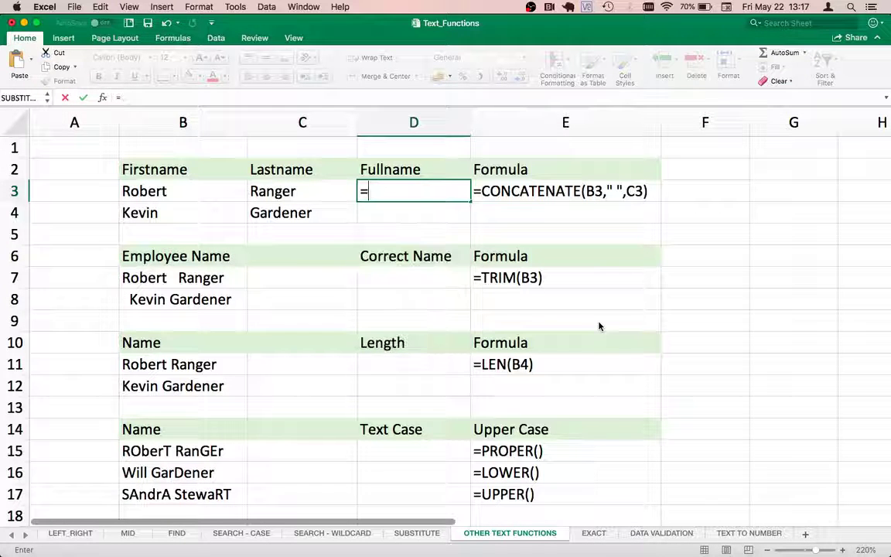
text(CONCAT)
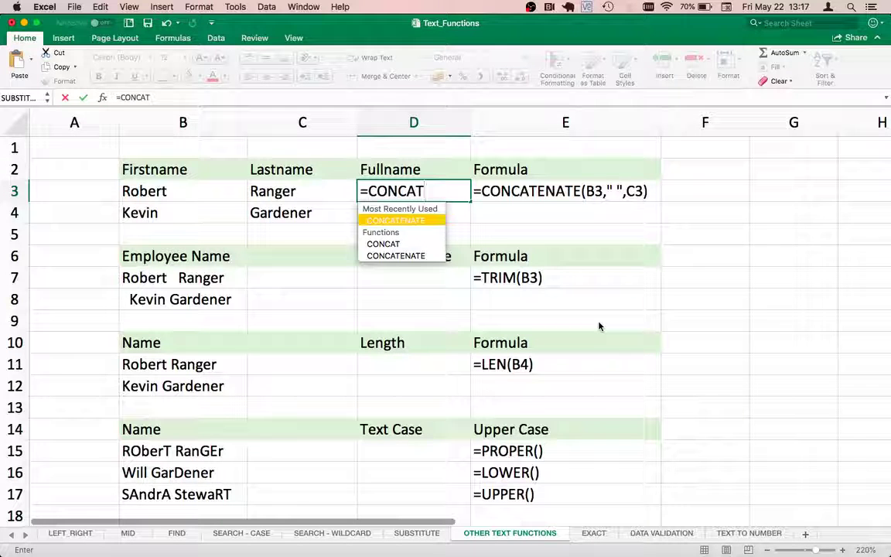
text(()
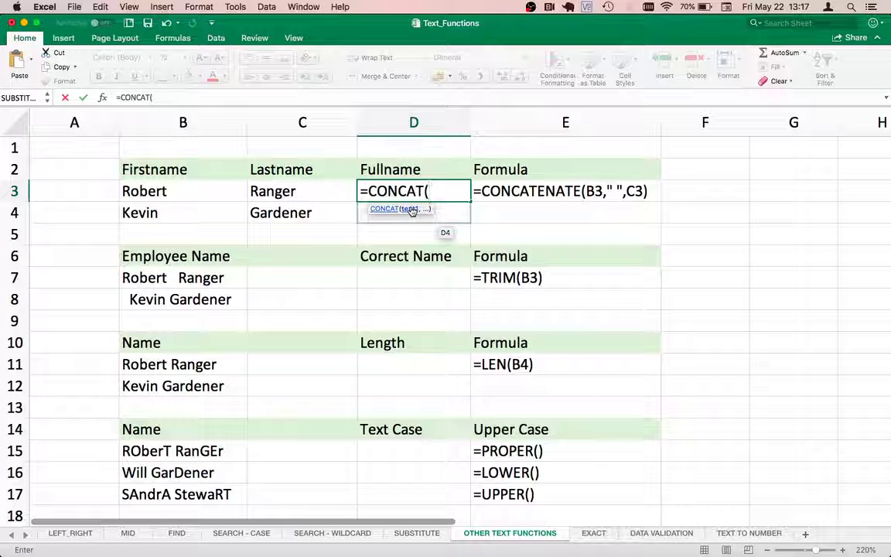
click(190, 189)
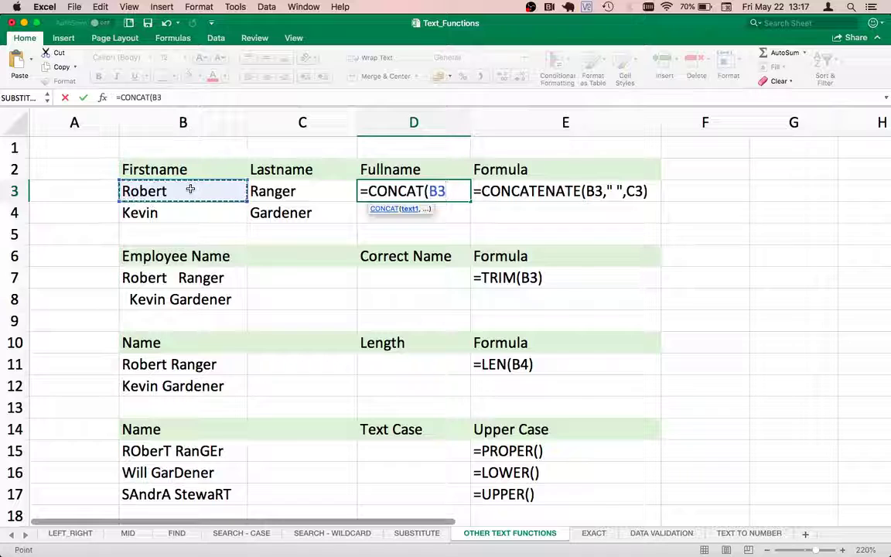
text(,)
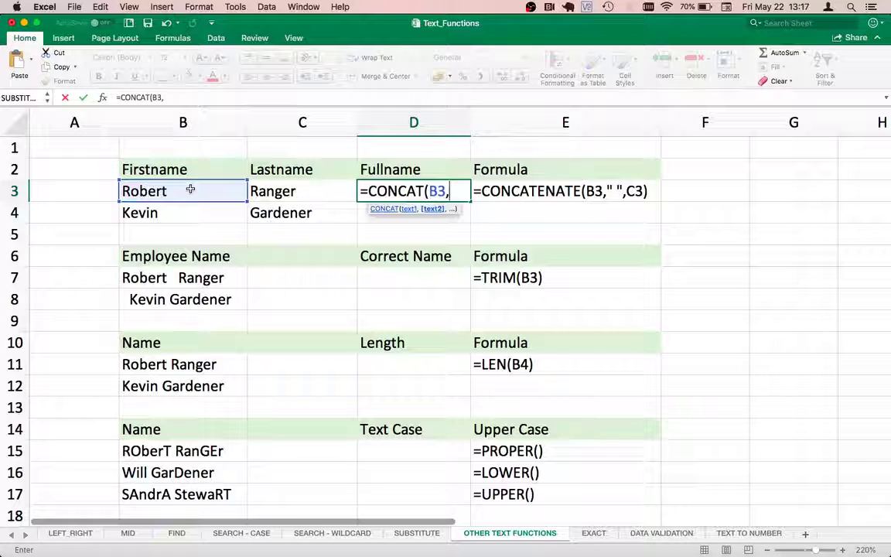
text(" ")
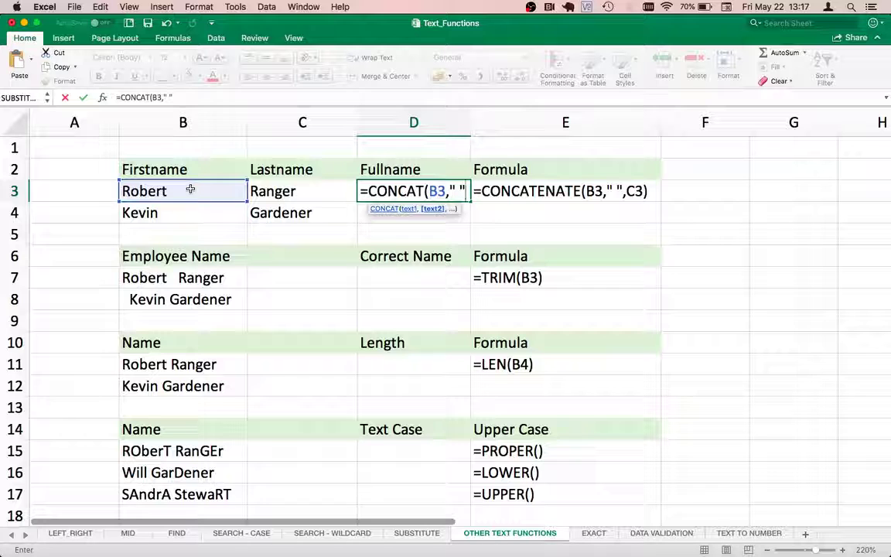
text(,)
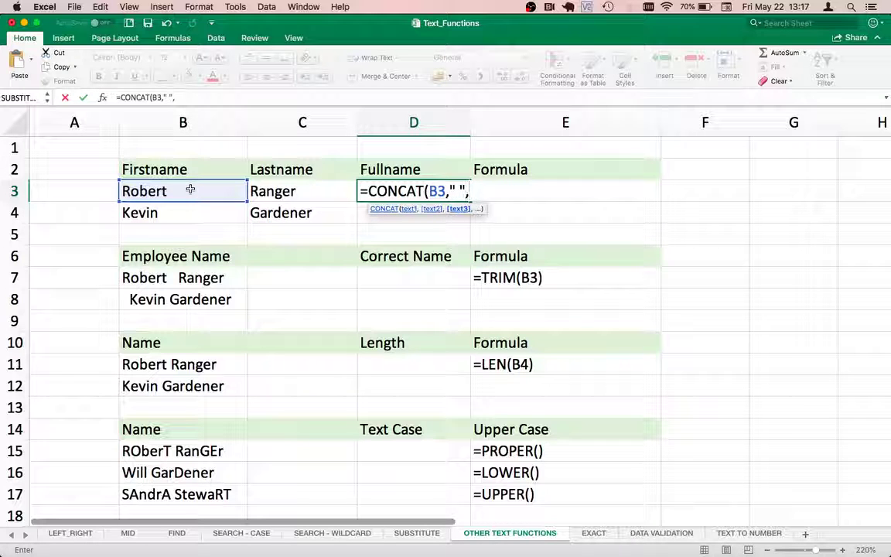
click(280, 191)
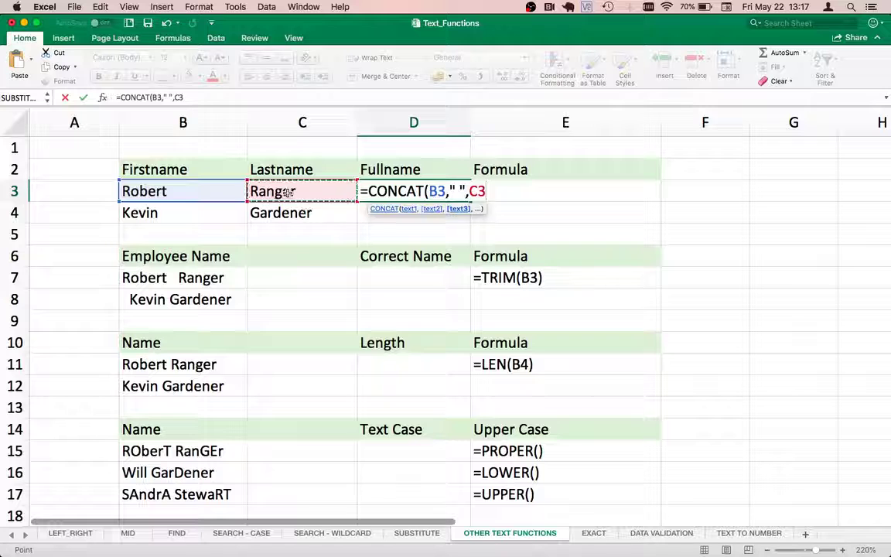
text())
key(Return)
Fill the CONCAT formula from D3 down to D4 and check the copied formula
click(452, 192)
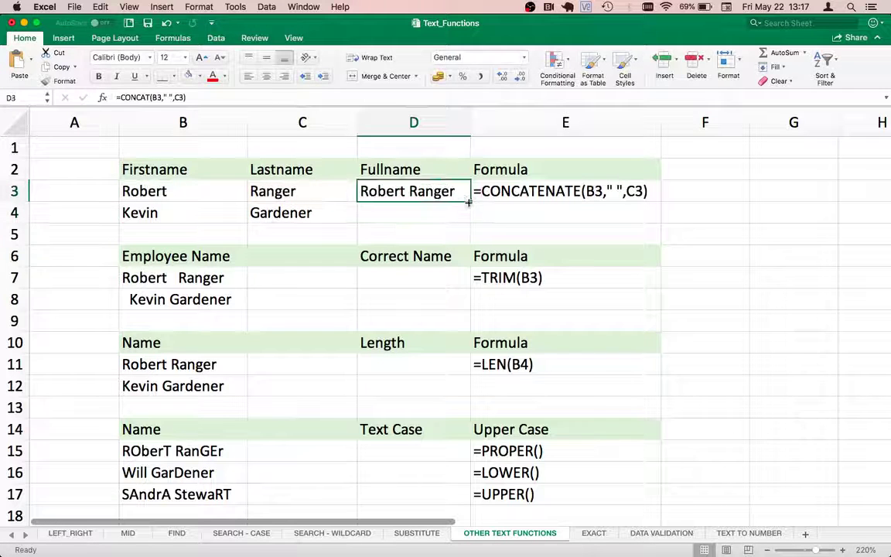
drag(468, 202, 469, 215)
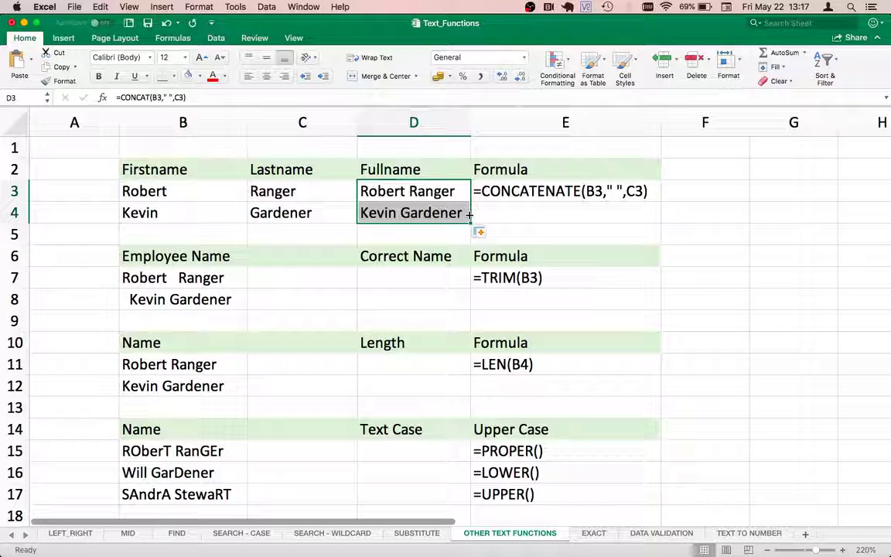
click(451, 213)
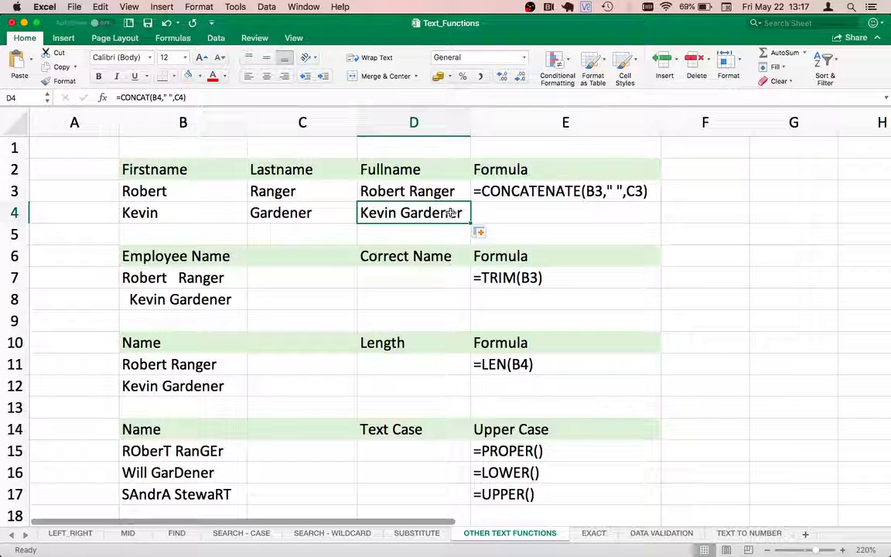
Clear the Fullname formulas in D3:D4 and return to D3
key(Up)
key(shift+Down)
key(Delete)
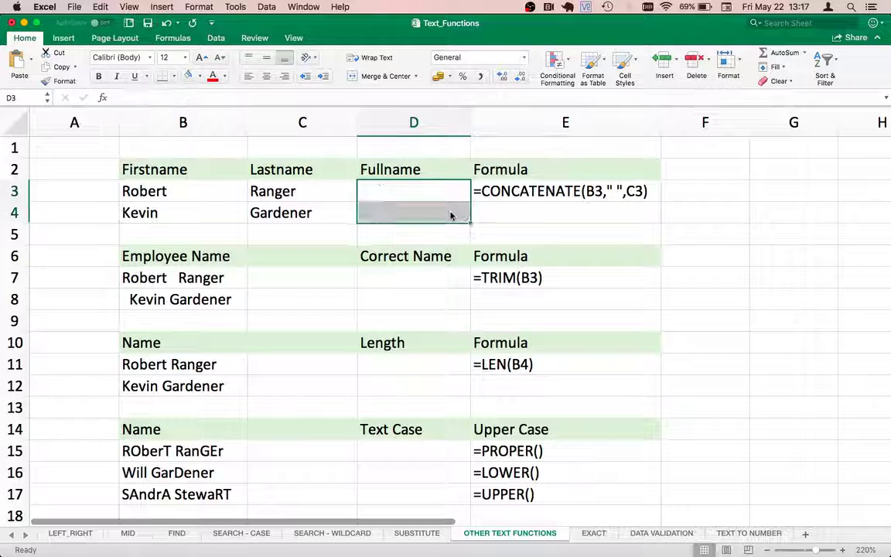
key(Up)
key(Down)
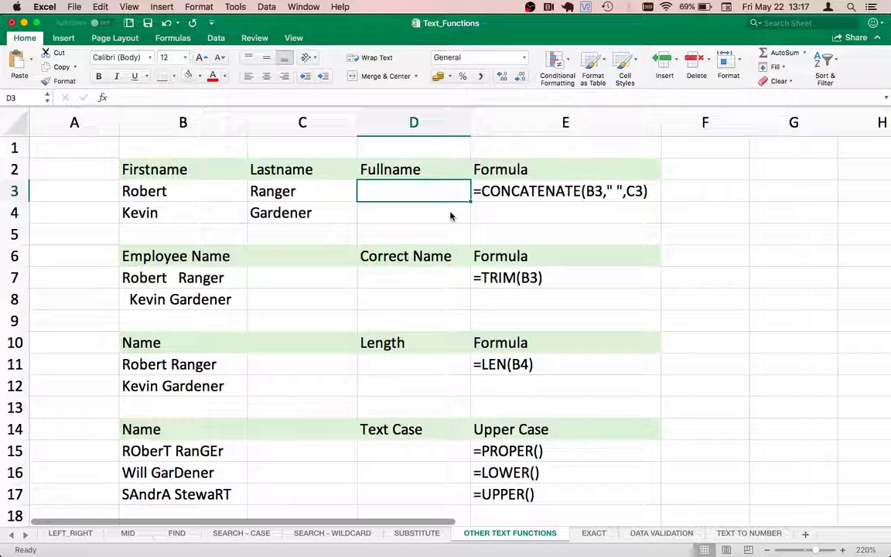
Join the first and last names in D3 with the ampersand formula =B3&" "&C3
text(=)
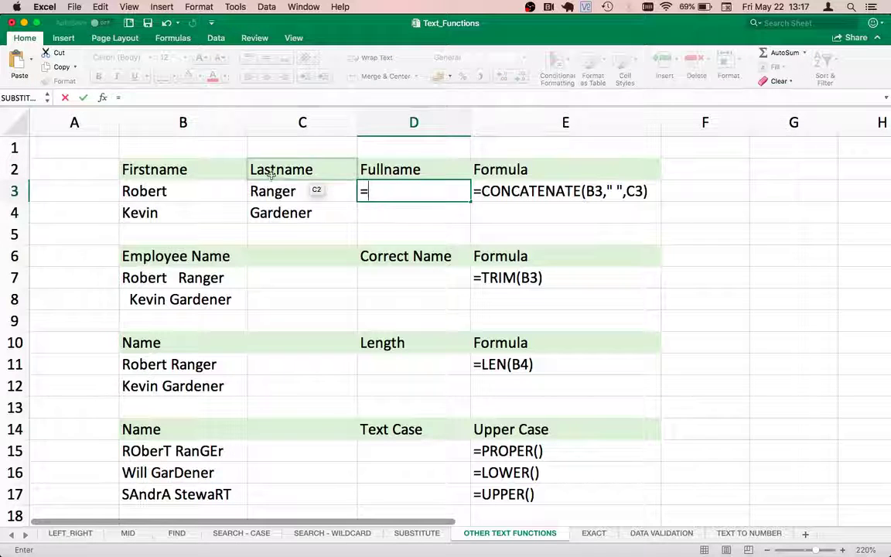
click(174, 190)
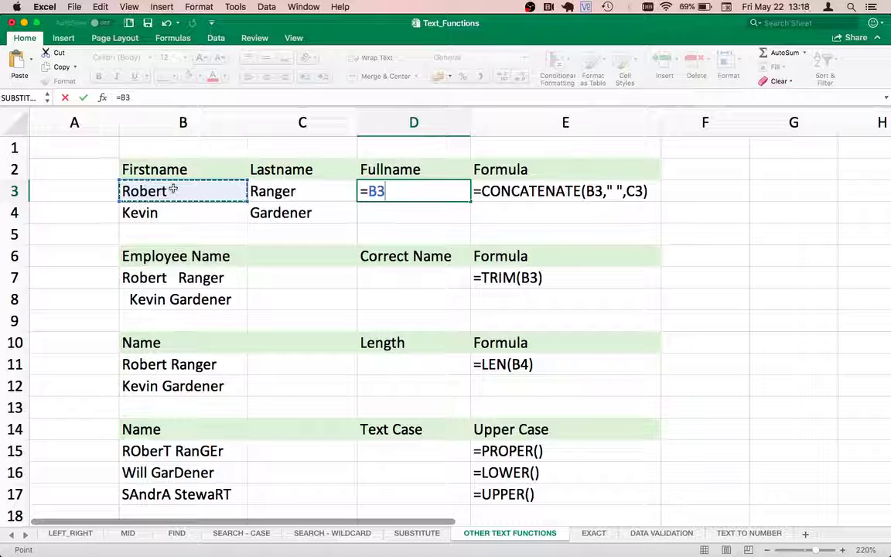
text(&)
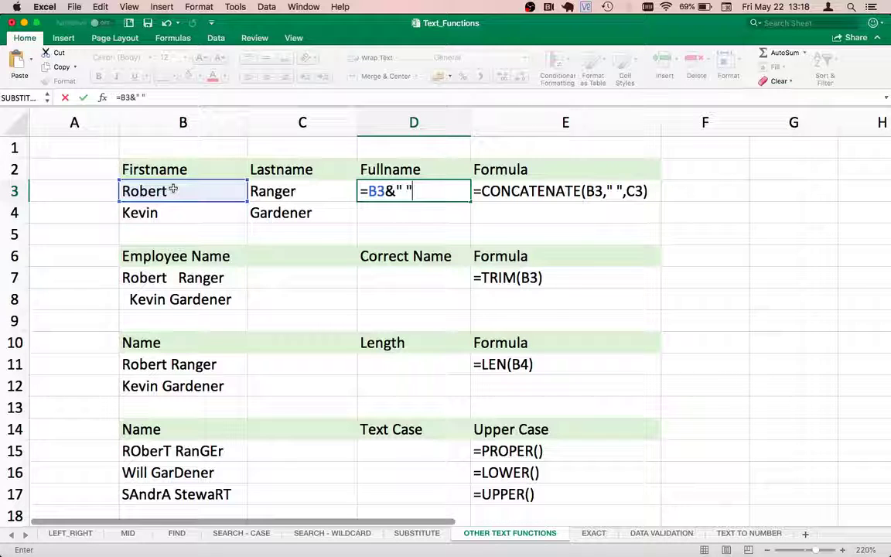
text(&)
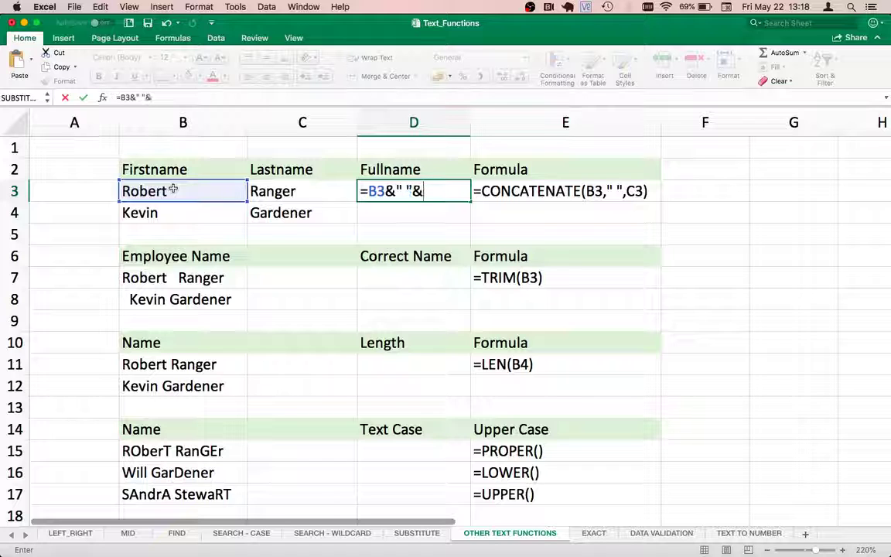
click(297, 191)
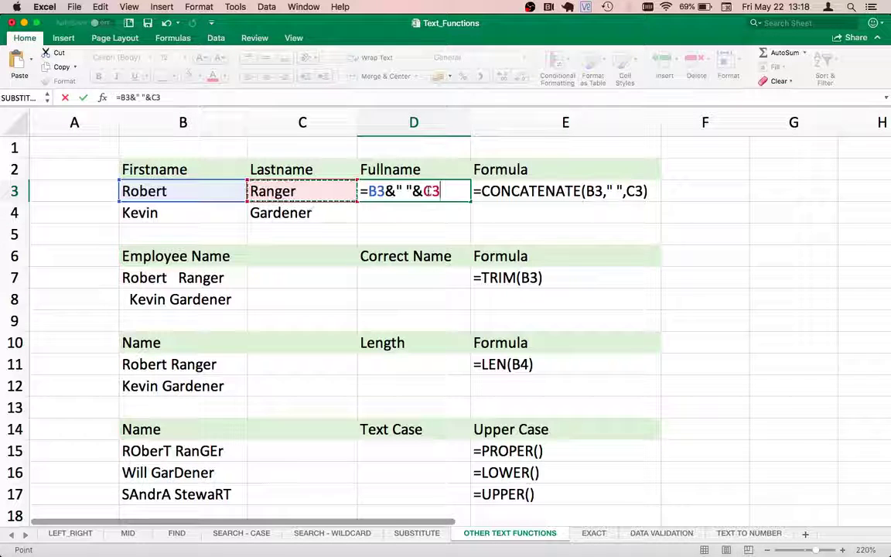
key(Return)
Fill the ampersand formula from D3 down to D4
click(425, 191)
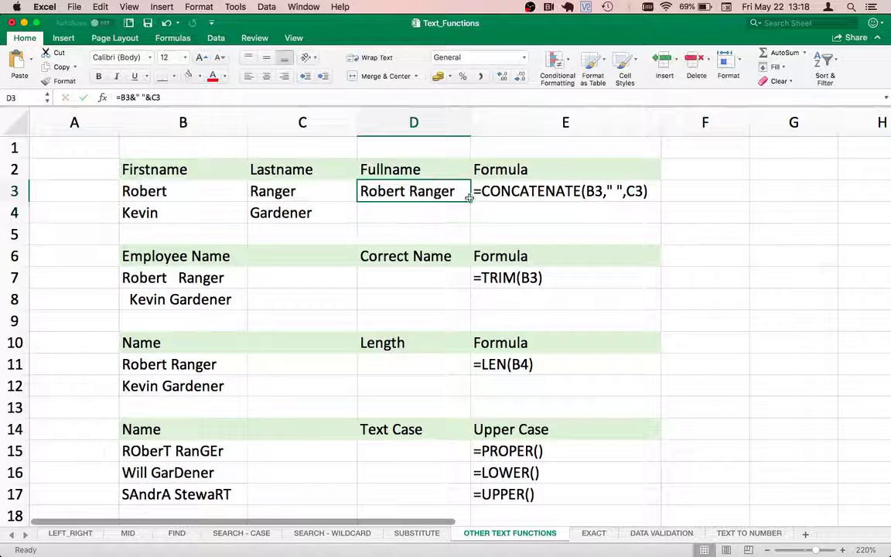
drag(471, 202, 471, 212)
click(425, 191)
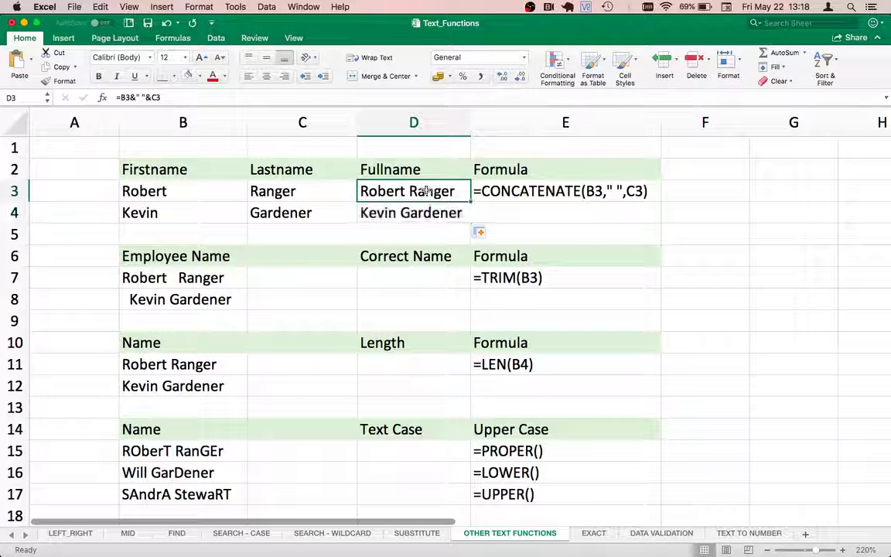
Compare the ampersand formulas in D3 and D4 with the sample CONCATENATE formula in E3
key(Right)
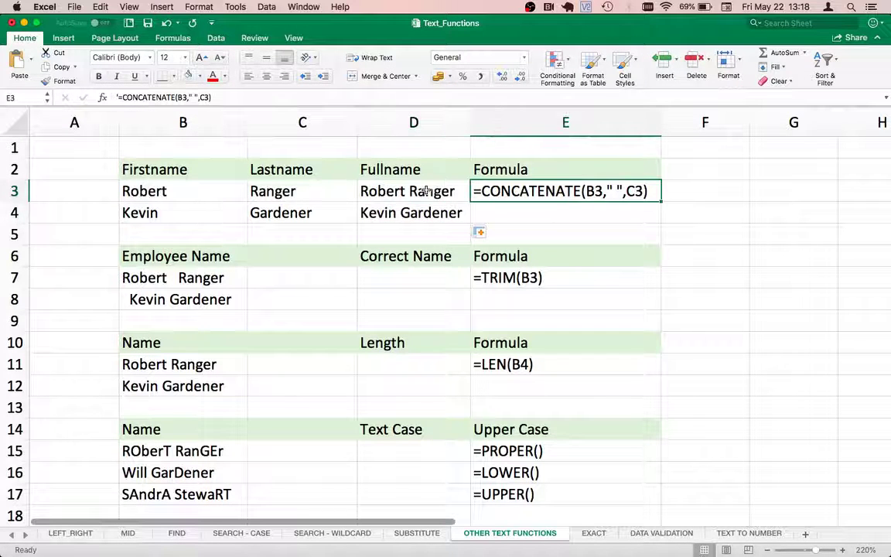
click(425, 191)
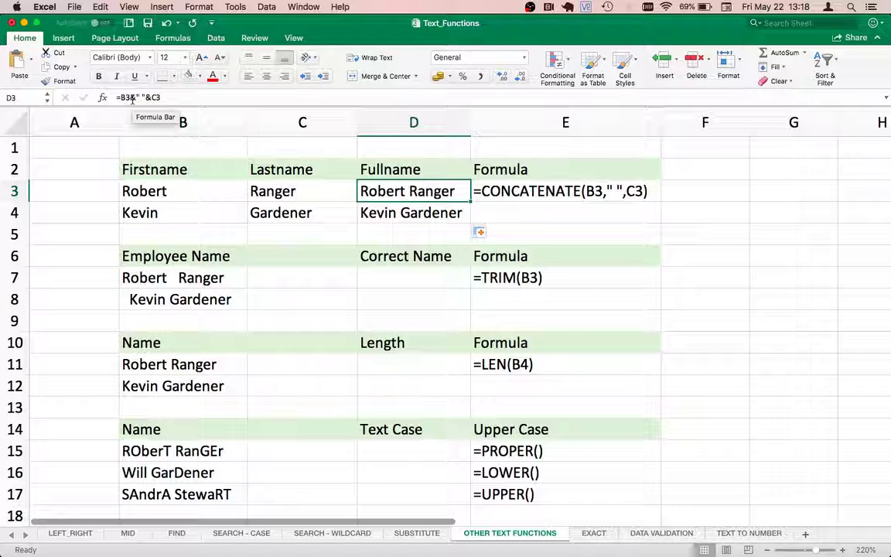
click(388, 213)
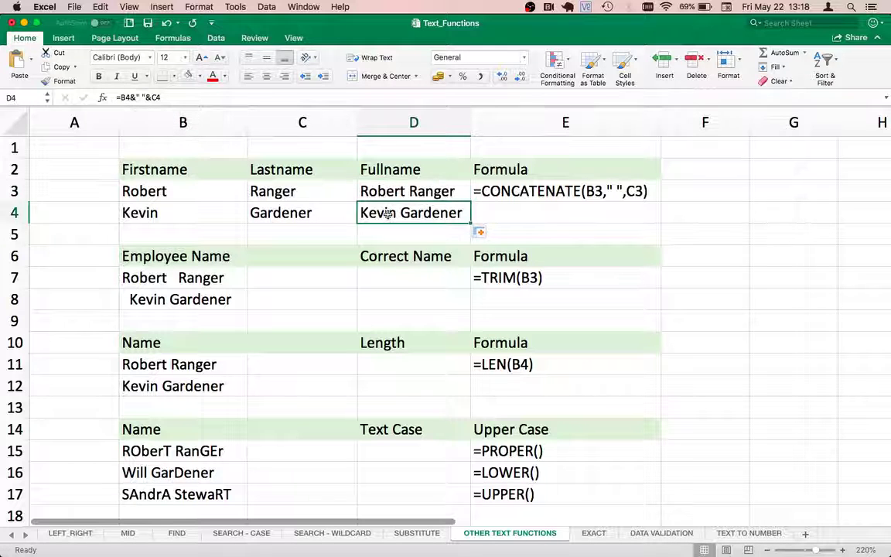
key(Up)
key(Right)
key(Left)
key(Right)
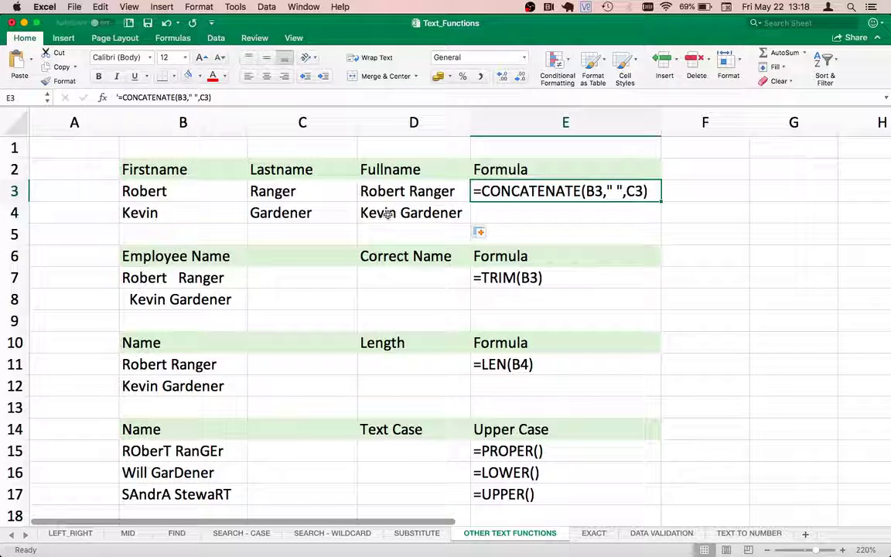
key(Left)
key(Down)
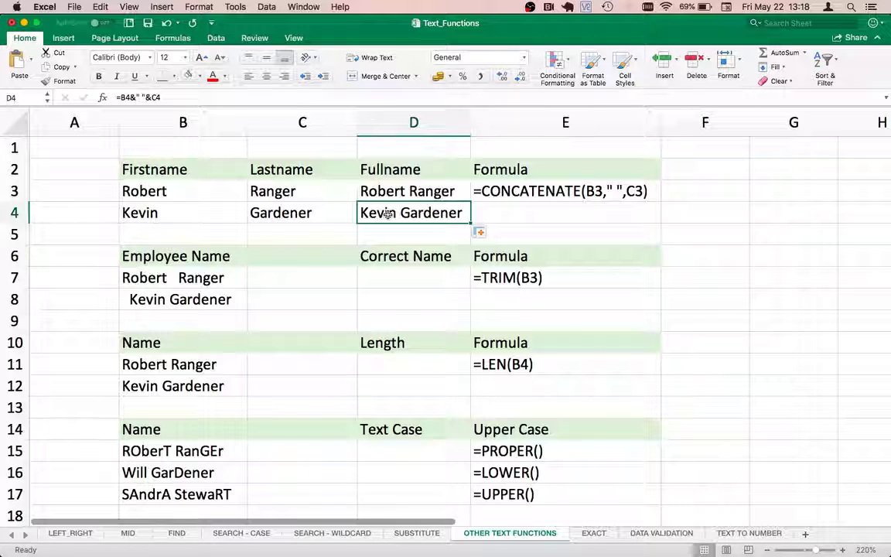
Go to the Correct Name table and inspect the spacing of the employee name in B7
key(Down)
key(Down)
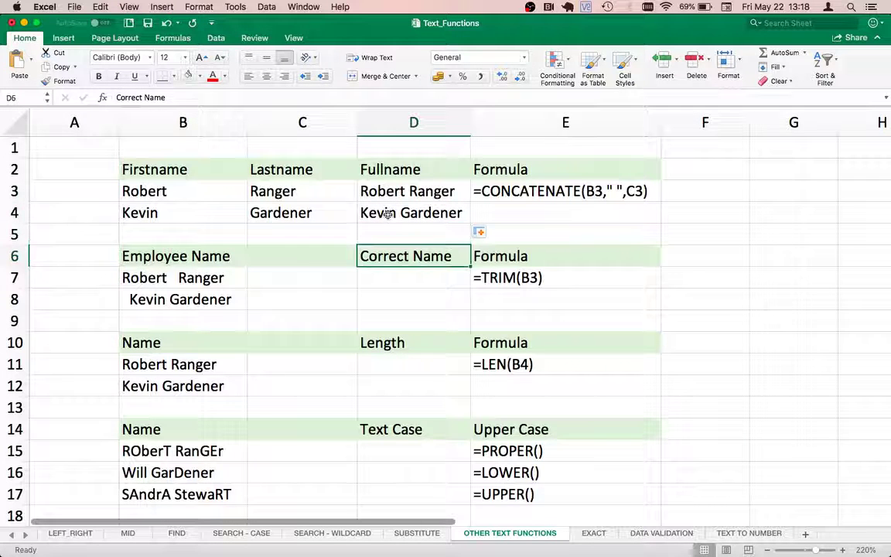
key(Down)
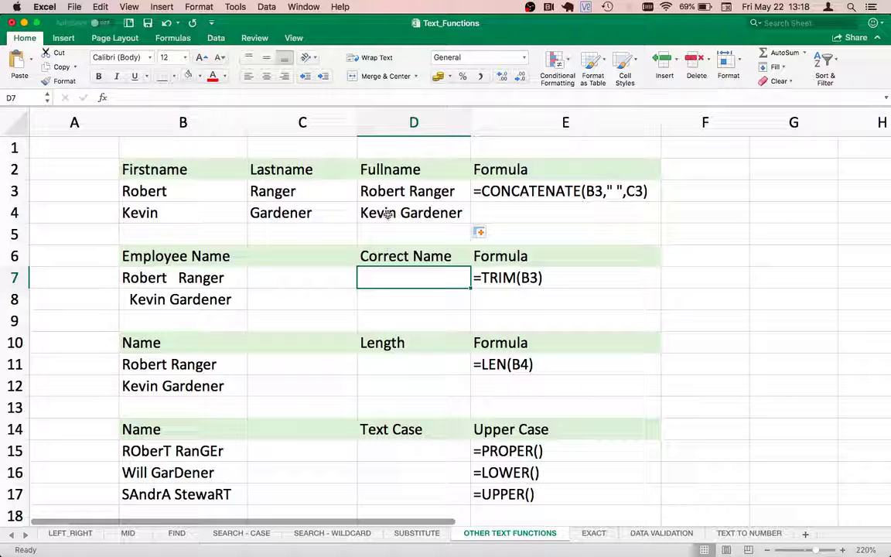
key(Left)
key(Left)
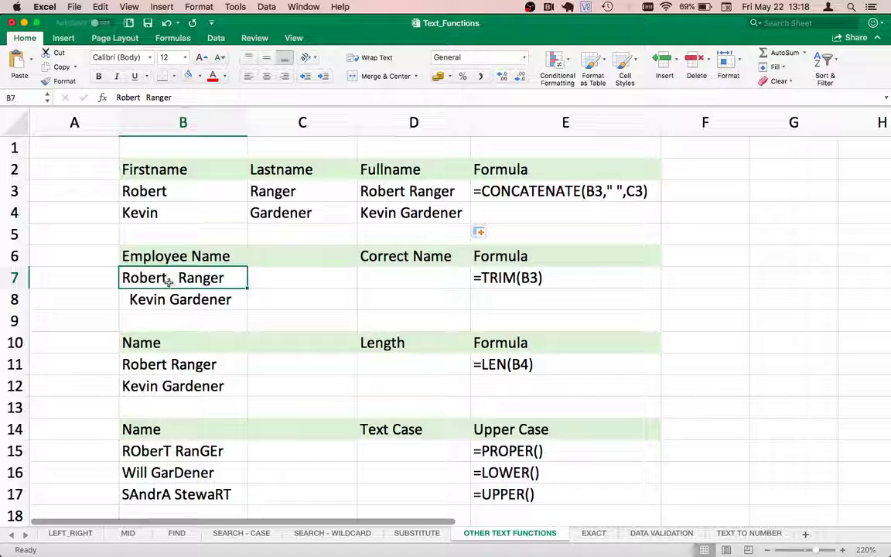
Remove the extra spaces from the employee name in B7 by entering =TRIM(B7) in D7
click(138, 302)
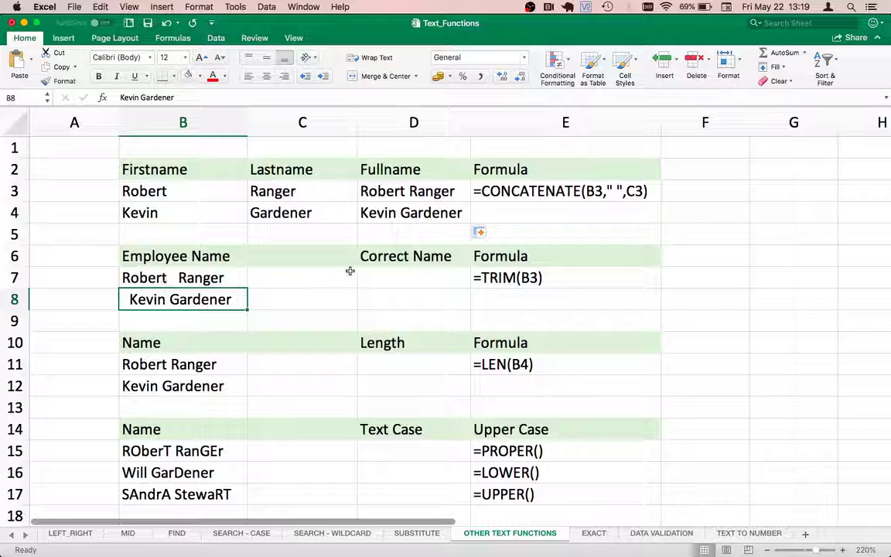
click(386, 271)
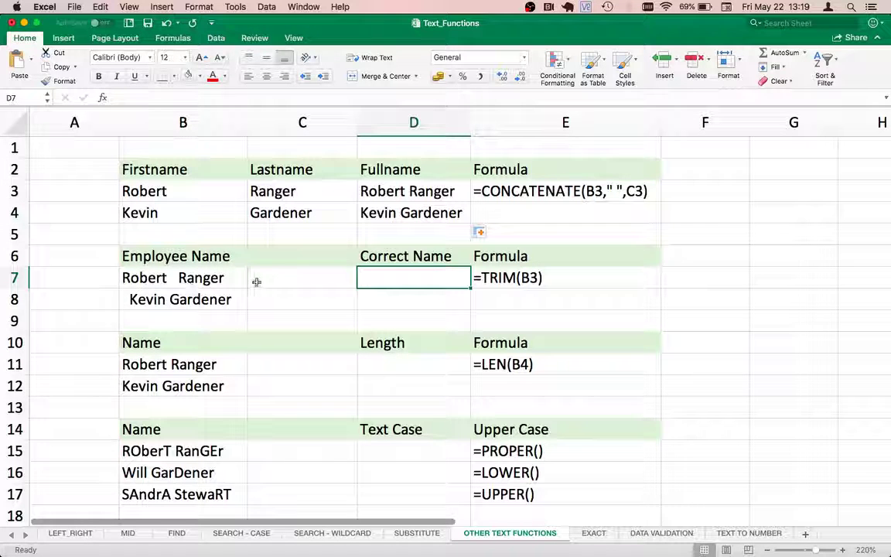
text(=)
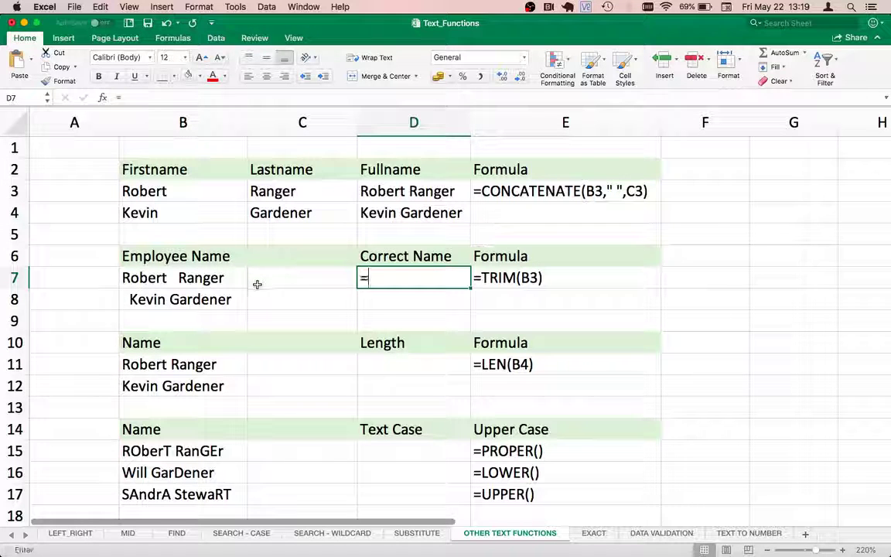
text(trim)
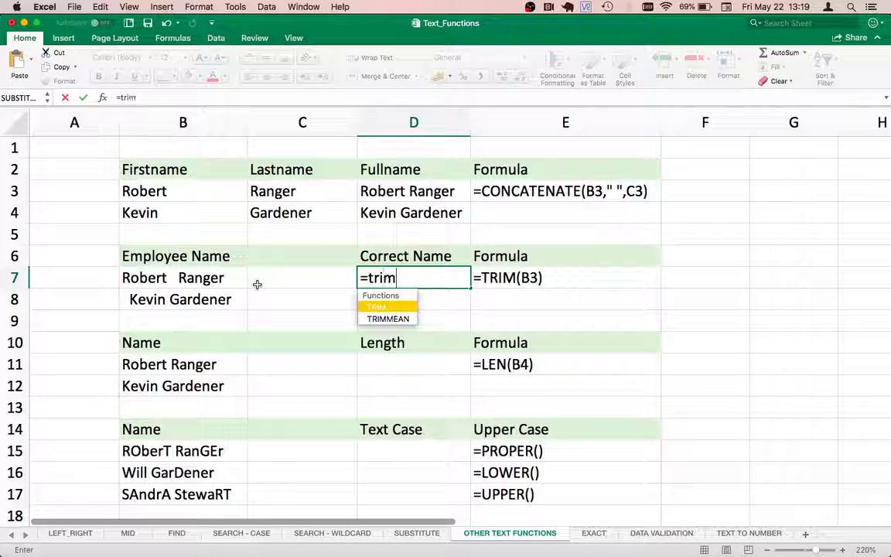
text(()
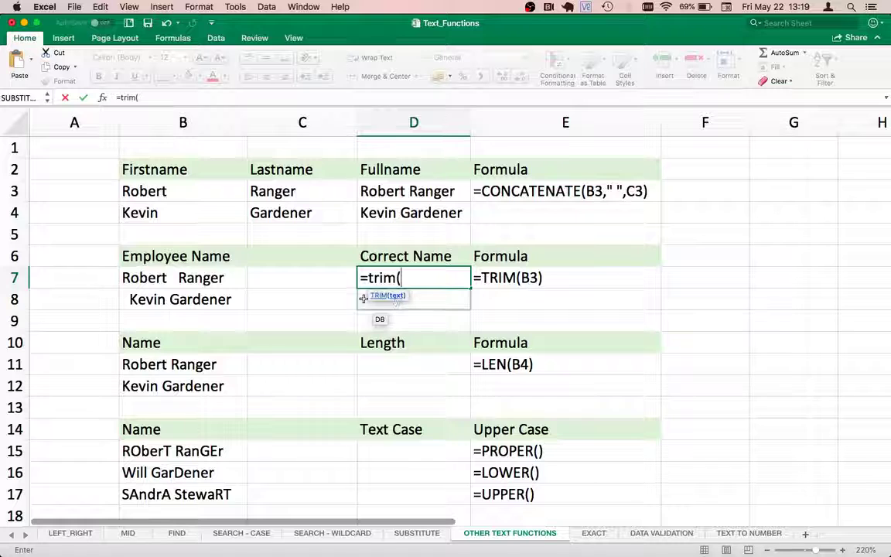
click(201, 276)
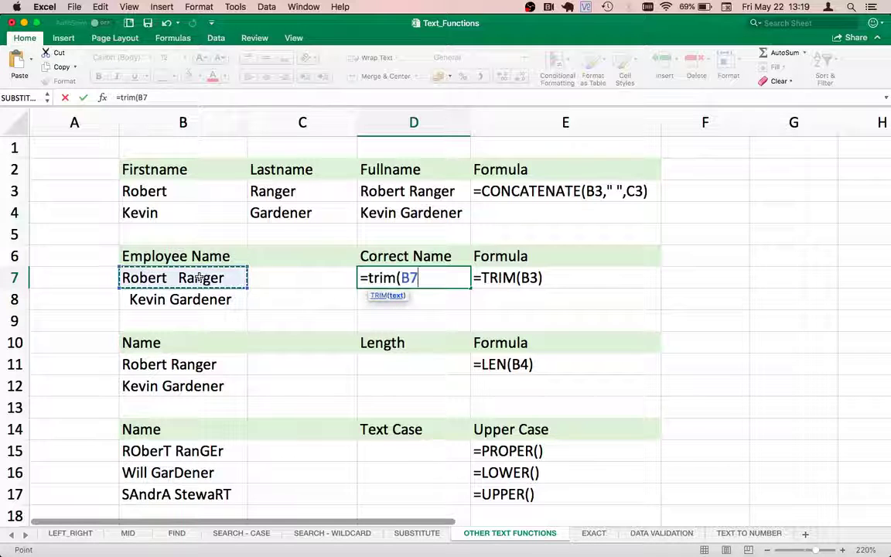
text())
key(Return)
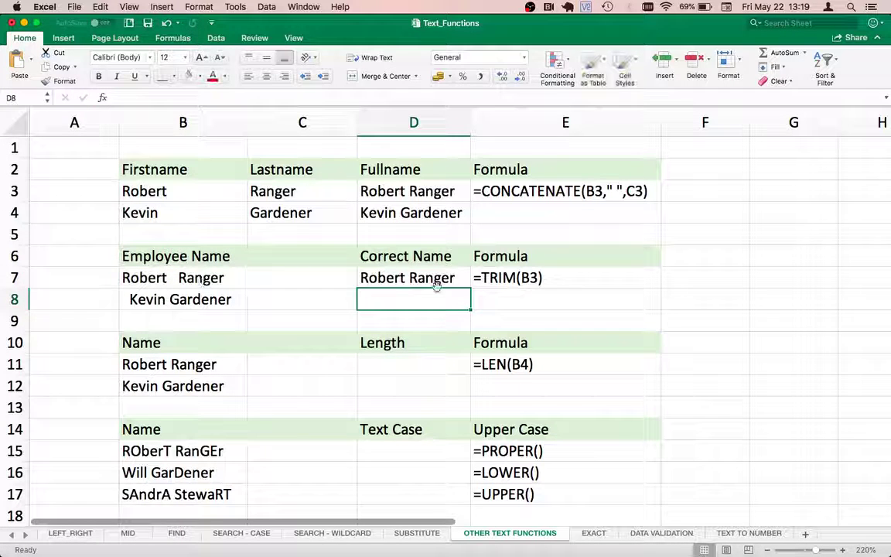
Fill the TRIM formula from D7 down to D8 and check it against the original name in B8
click(409, 280)
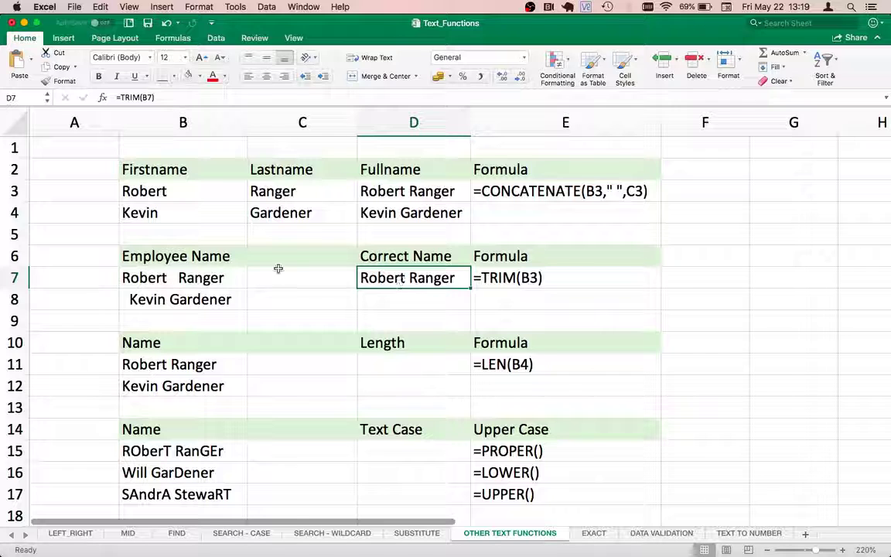
drag(469, 286, 468, 301)
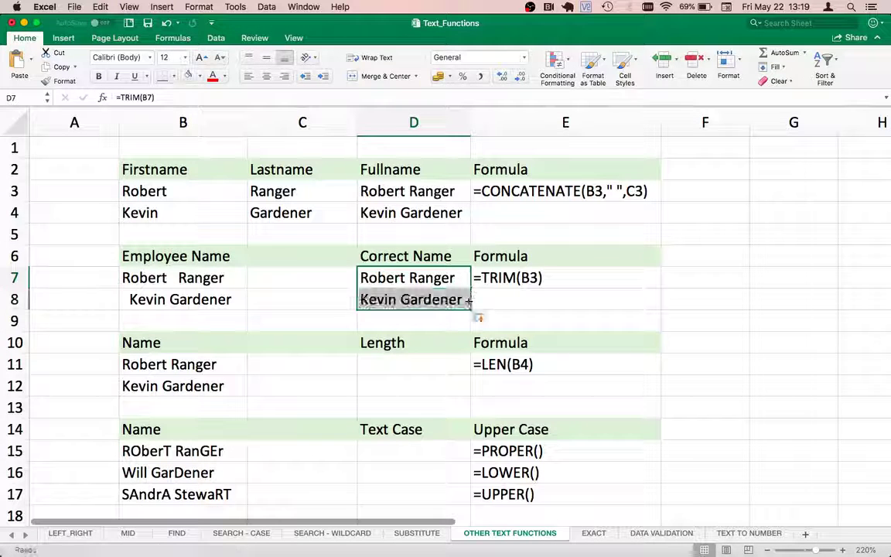
click(410, 300)
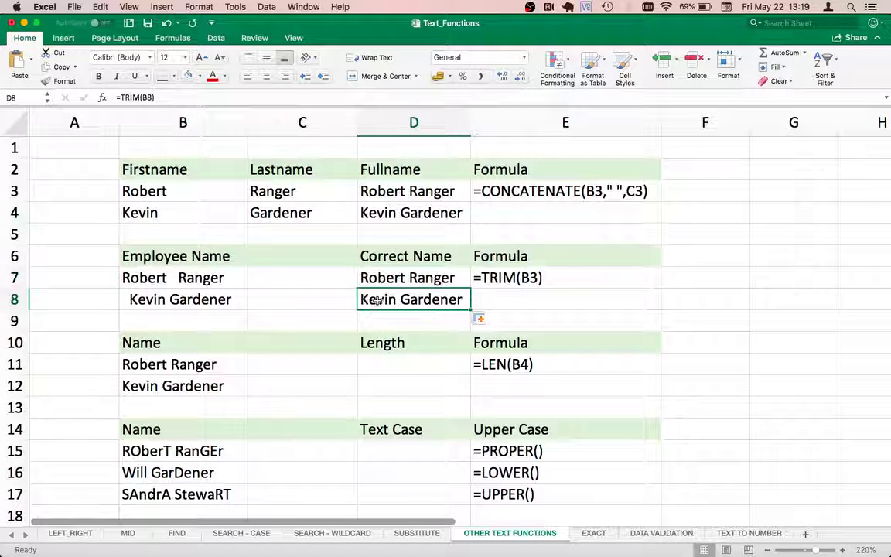
click(145, 301)
double_click(146, 300)
key(Escape)
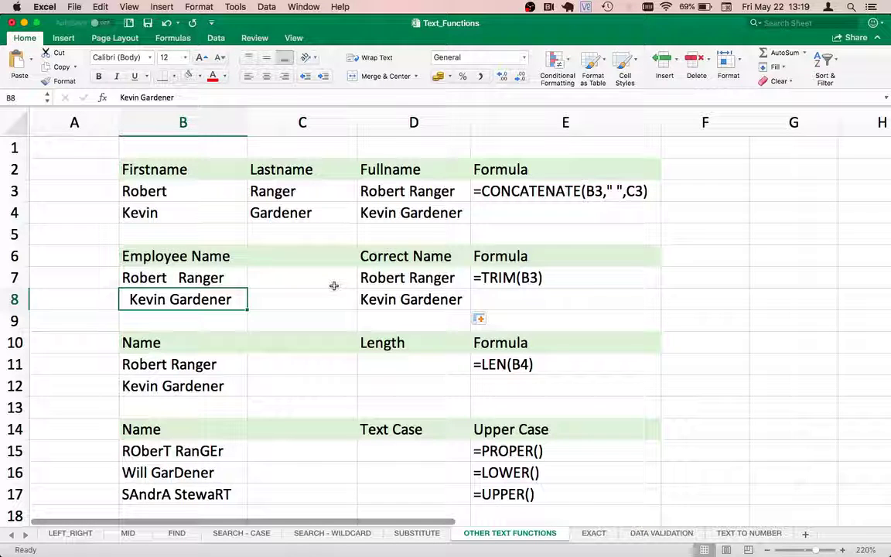
Go to the Length table, view the sample LEN formula in E11, and return to D11
click(403, 278)
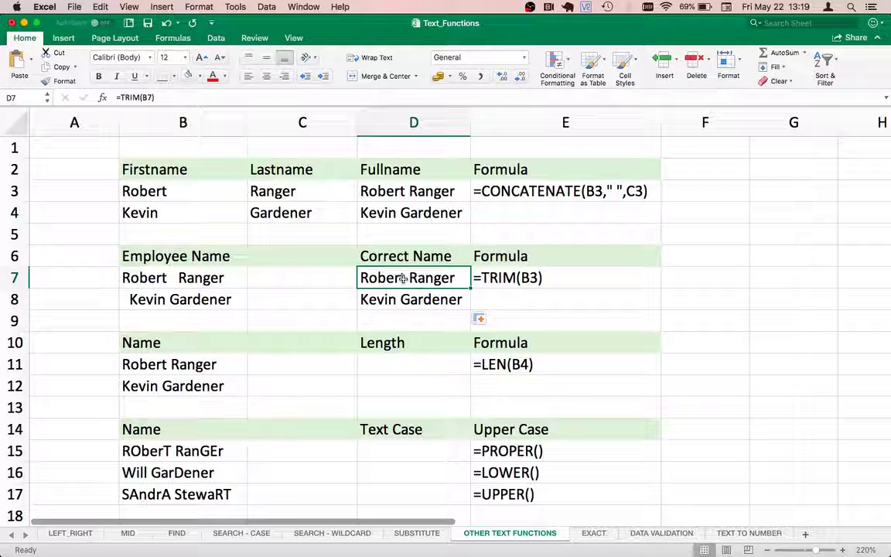
key(Down)
key(Down)
key(Down)
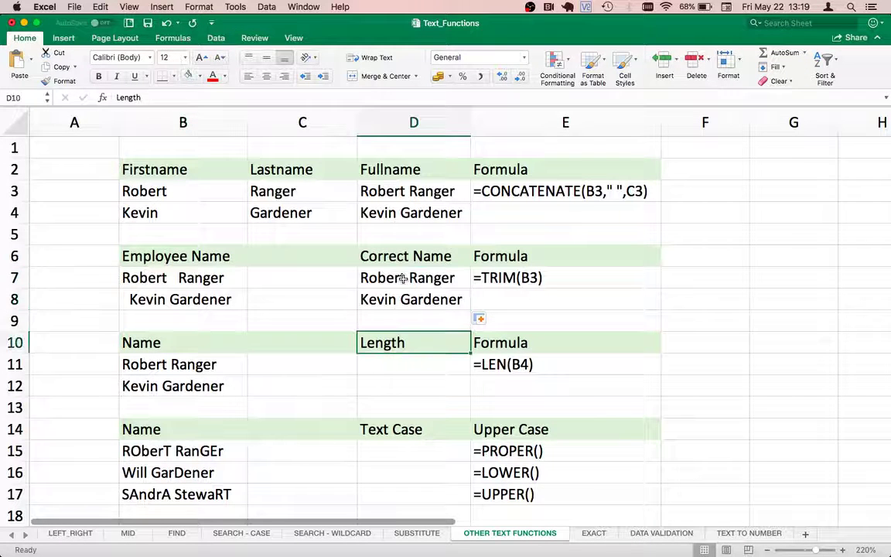
key(Down)
key(Right)
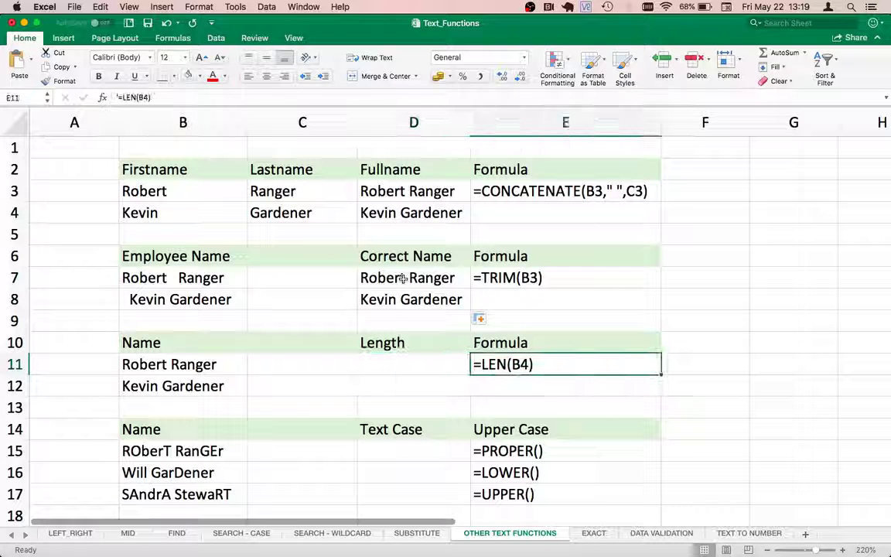
key(Left)
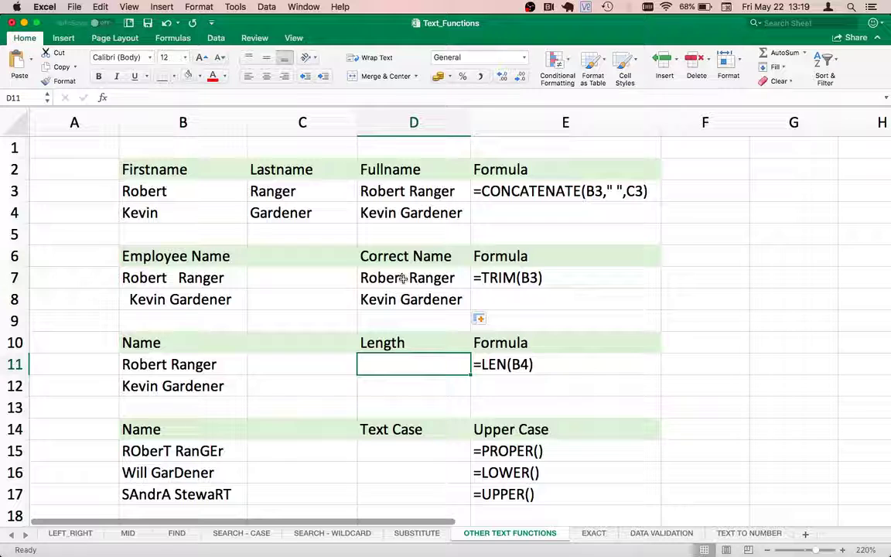
text(len)
key(BackSpace)
key(BackSpace)
key(BackSpace)
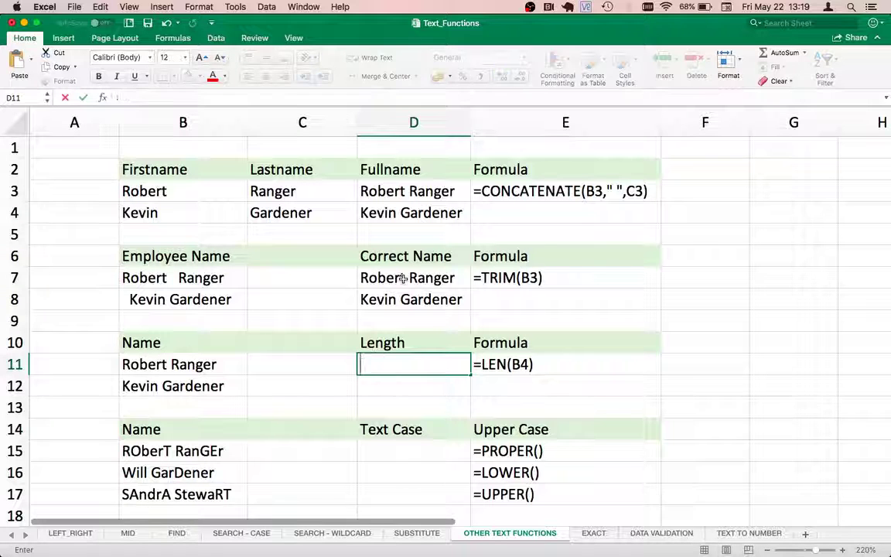
Count the characters of the name in B11 by entering =LEN(B11) in D11
text(=LEN()
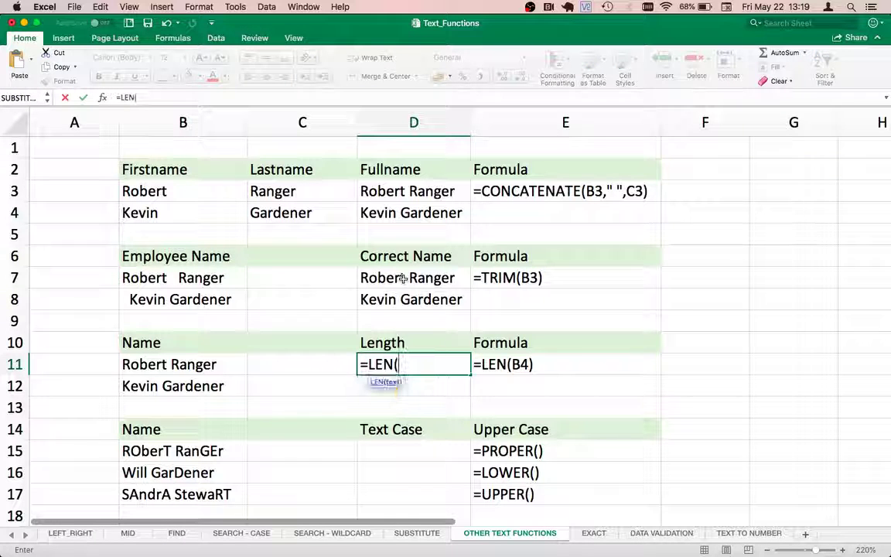
click(217, 363)
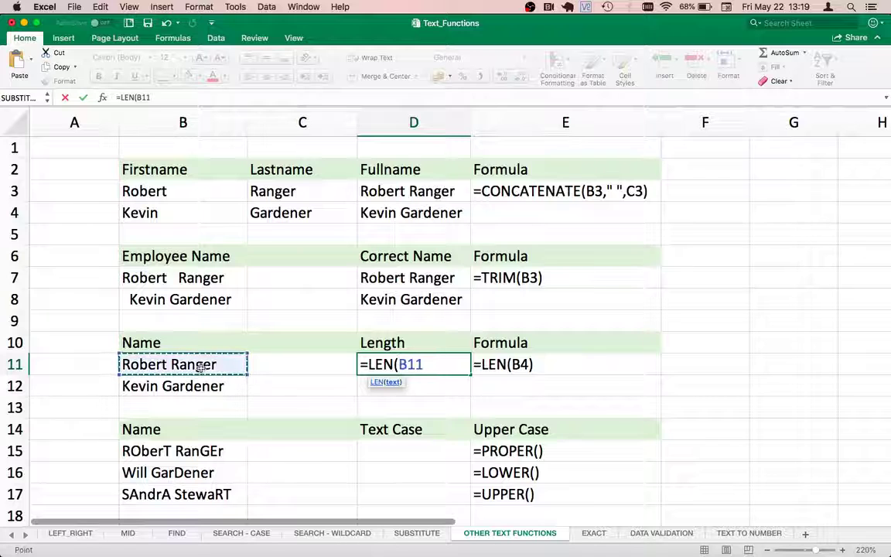
key(Return)
key(Up)
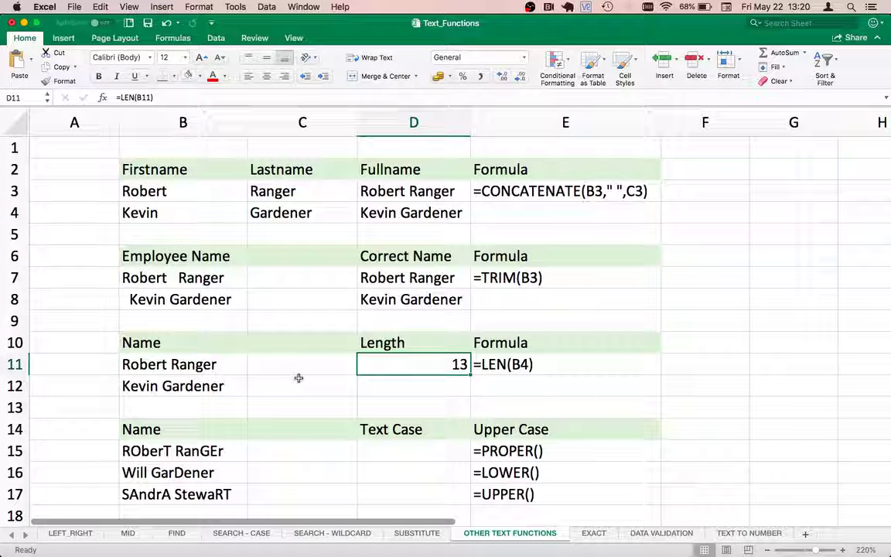
Fill the LEN formula from D11 down to D12
click(416, 386)
click(444, 367)
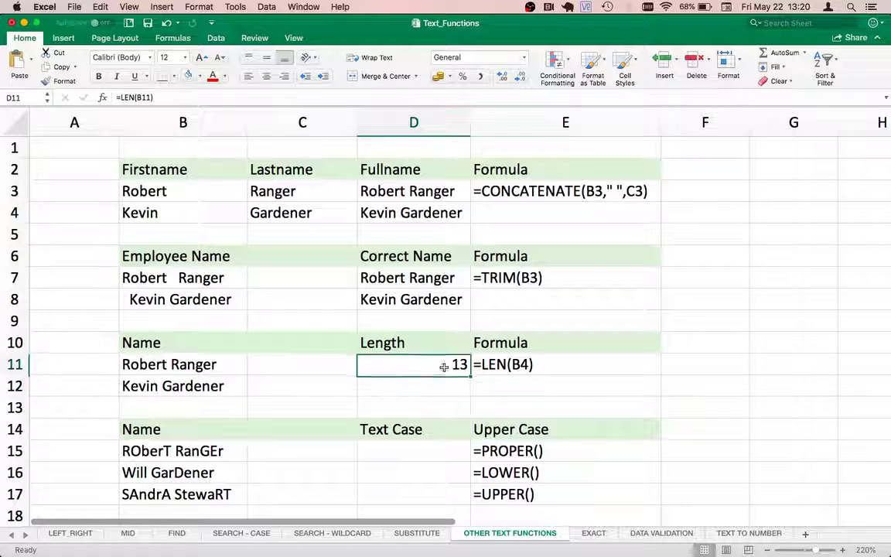
drag(470, 373, 395, 385)
click(421, 385)
Compare the lengths in D11 and D12 with the names in column B and the sample LEN formula in E11
key(Left)
key(Left)
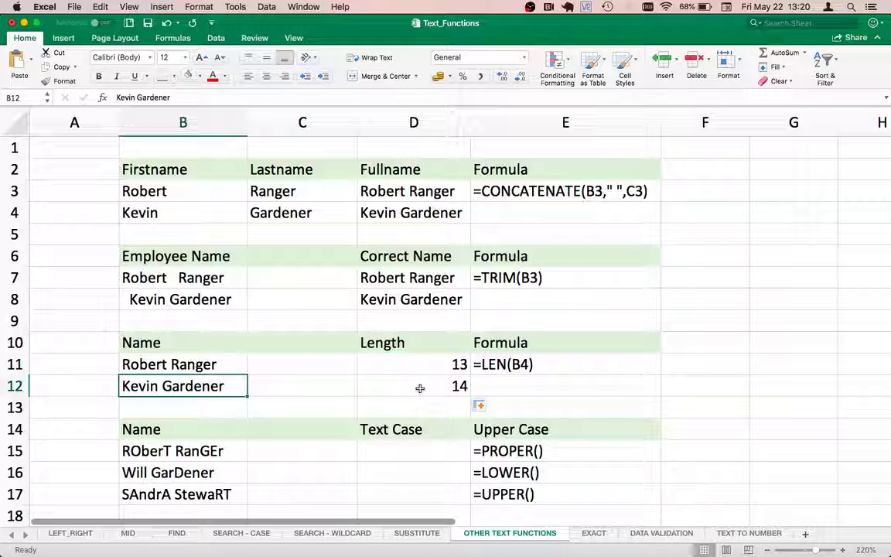
key(Up)
key(Right)
key(Right)
key(Right)
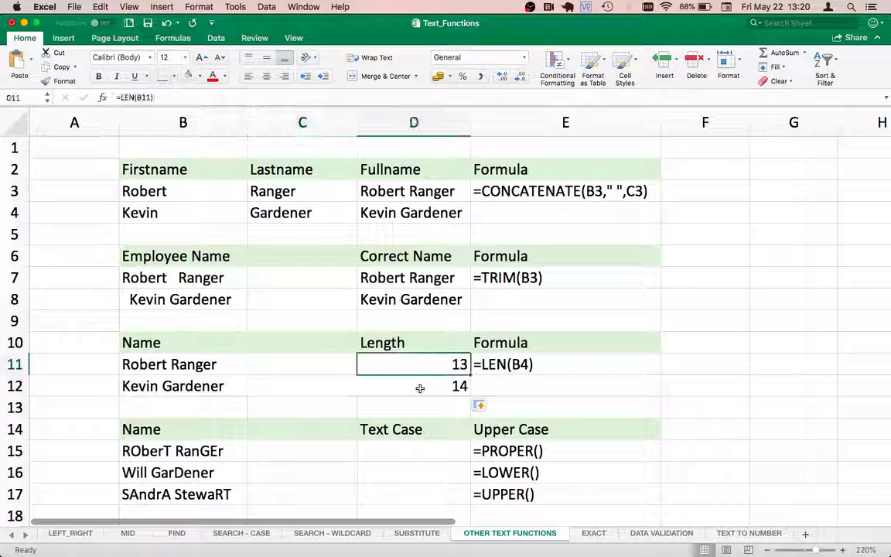
key(Left)
key(Right)
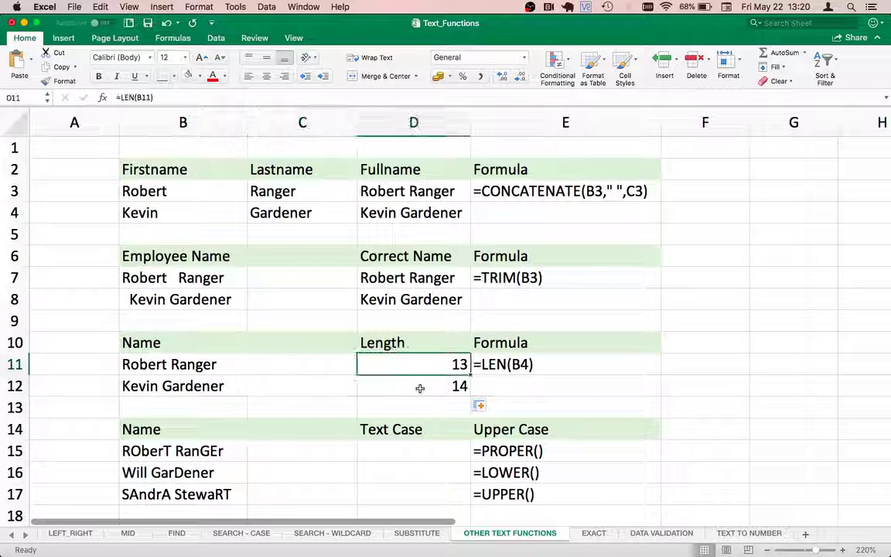
key(Left)
key(Left)
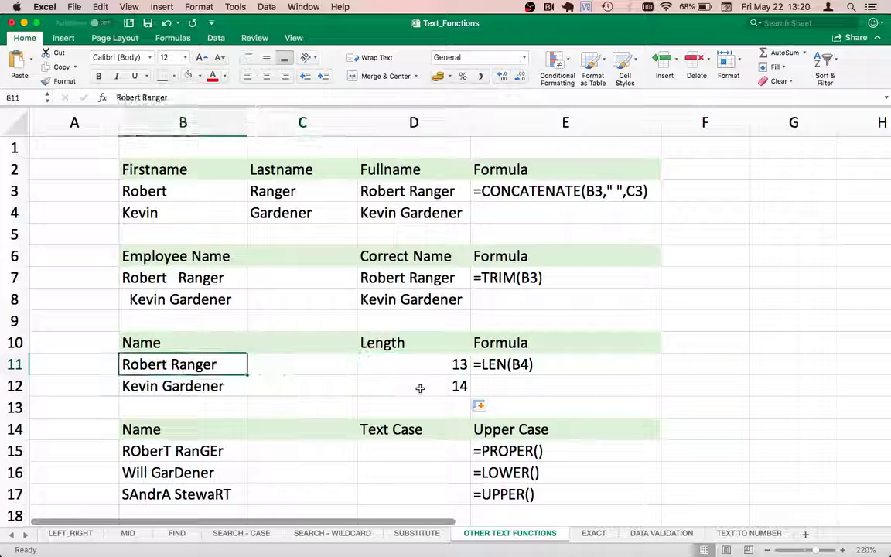
key(Right)
key(Right)
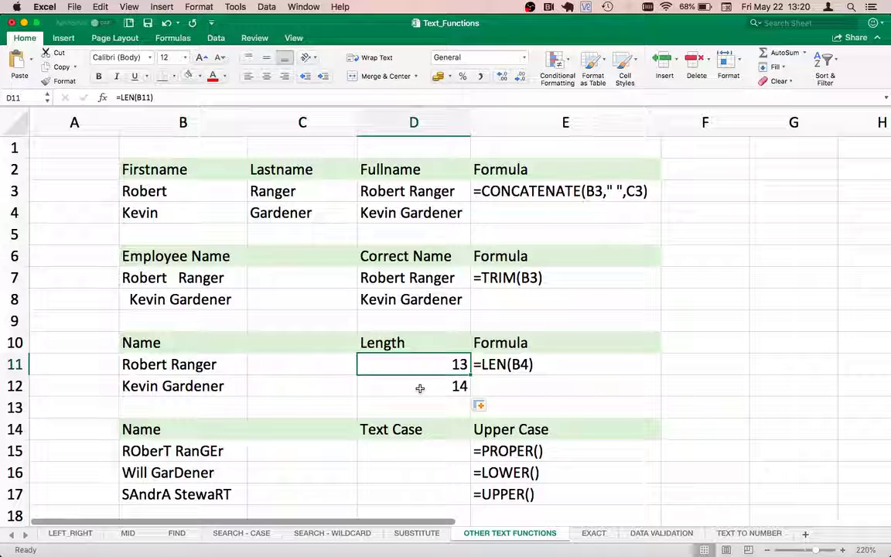
key(Down)
key(Up)
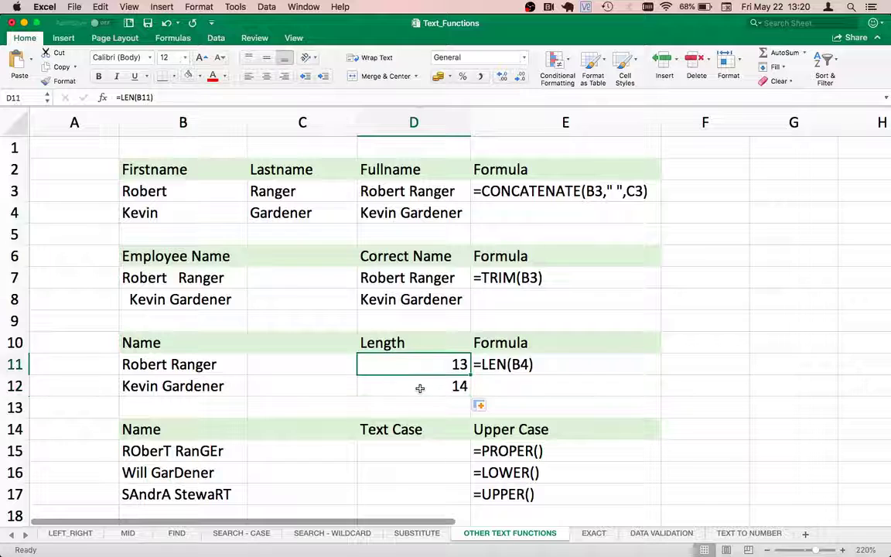
key(Right)
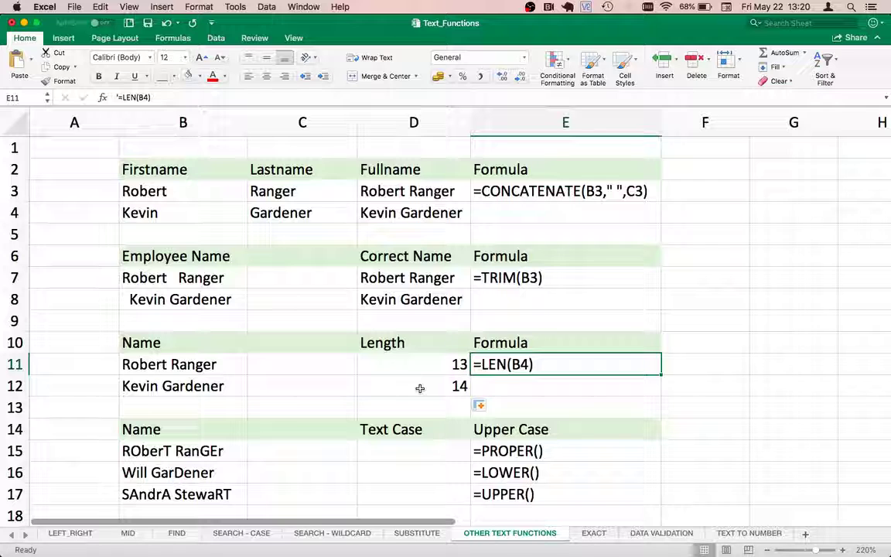
key(Left)
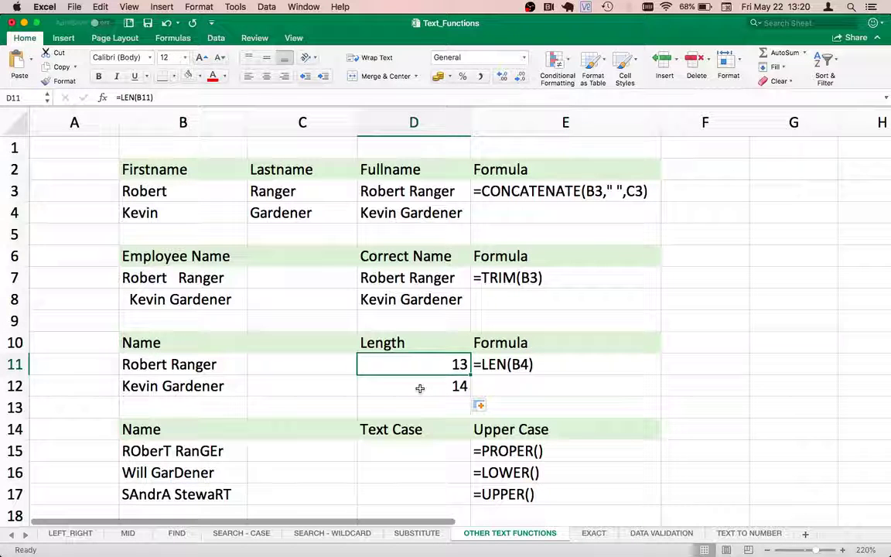
Convert the mixed-case name in B15 to proper case by entering =PROPER(B15) in D15 of the Text Case table
key(Down)
key(Down)
key(Down)
key(Down)
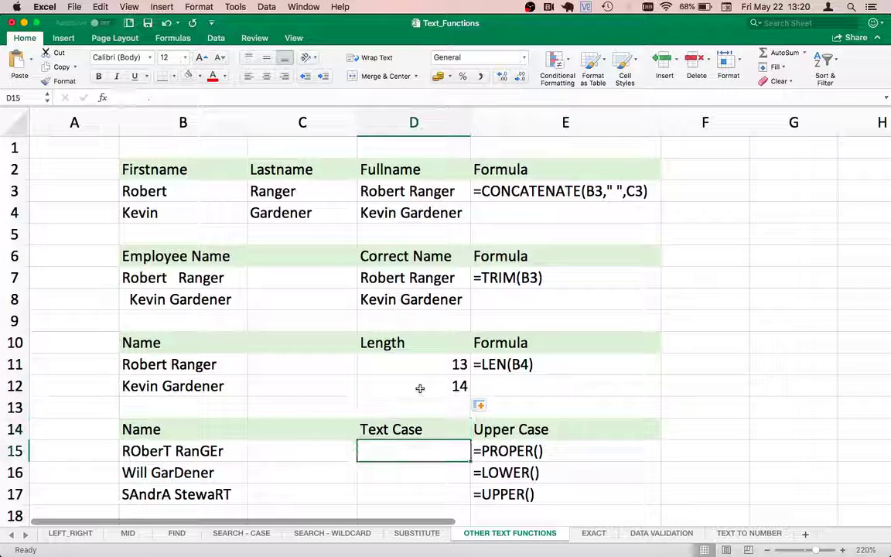
key(Left)
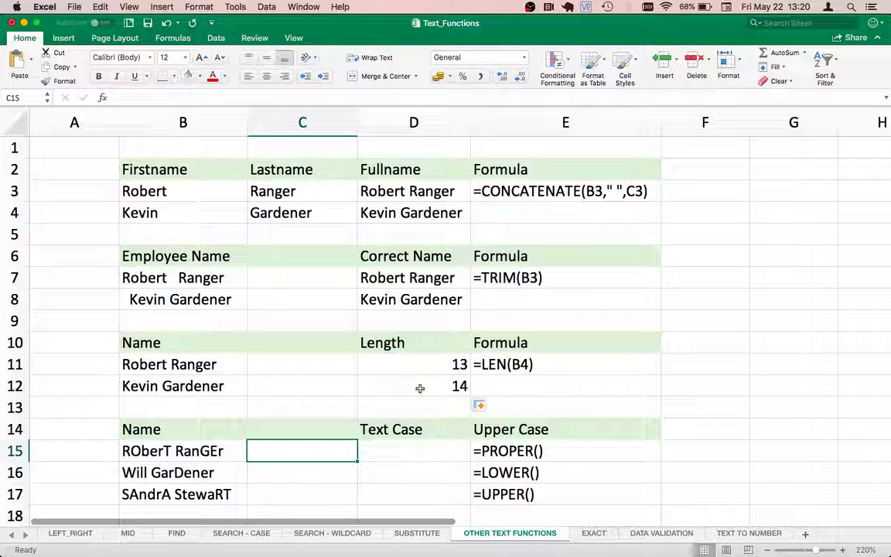
key(Left)
key(Right)
key(Right)
text(=)
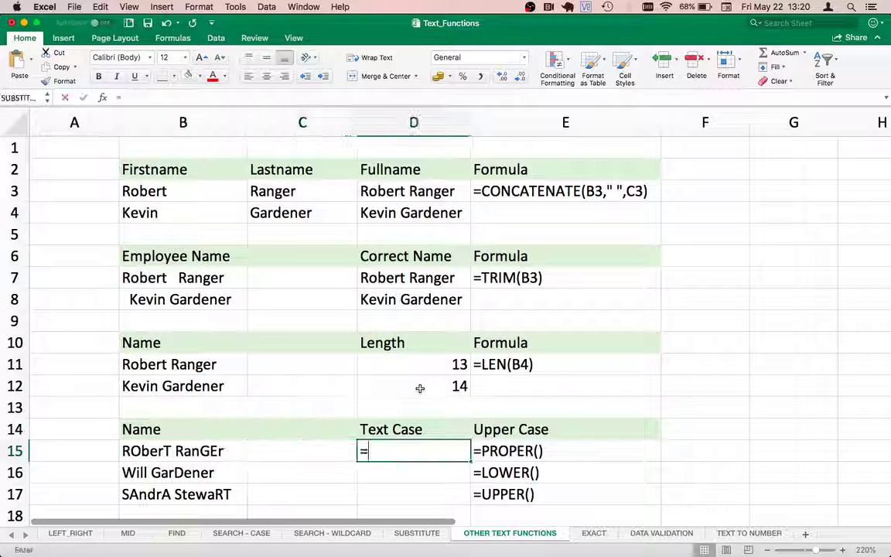
text(PROPER()
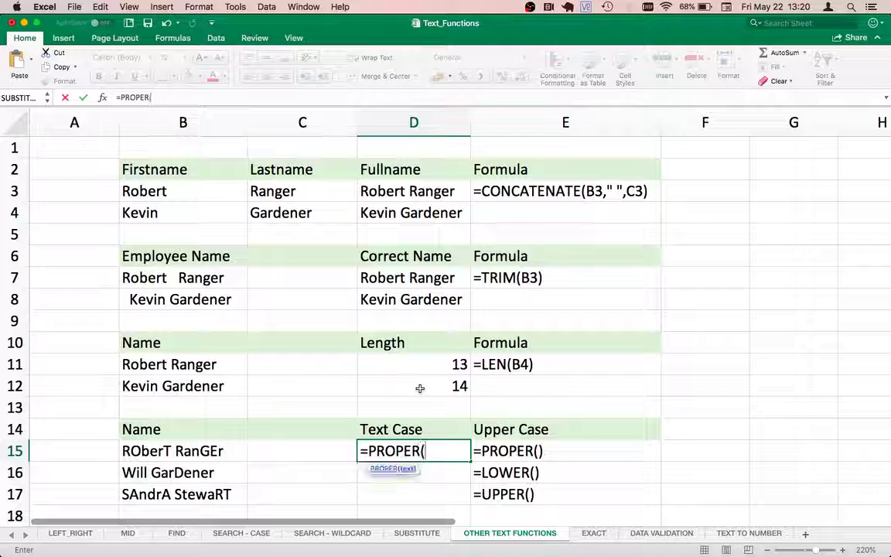
click(210, 444)
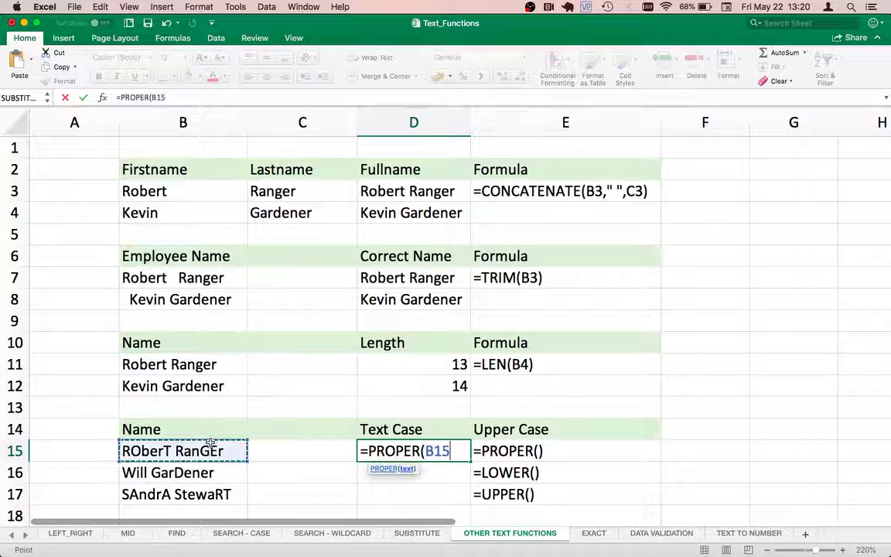
text())
key(Return)
Convert the mixed-case name in B16 to lower case by entering =LOWER(B16) in D16
text(=LOW)
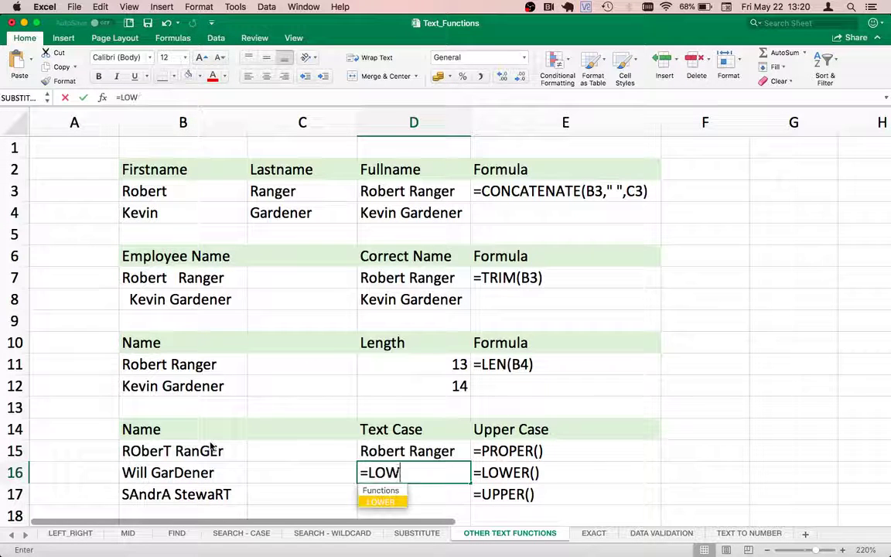
text(ER()
click(151, 473)
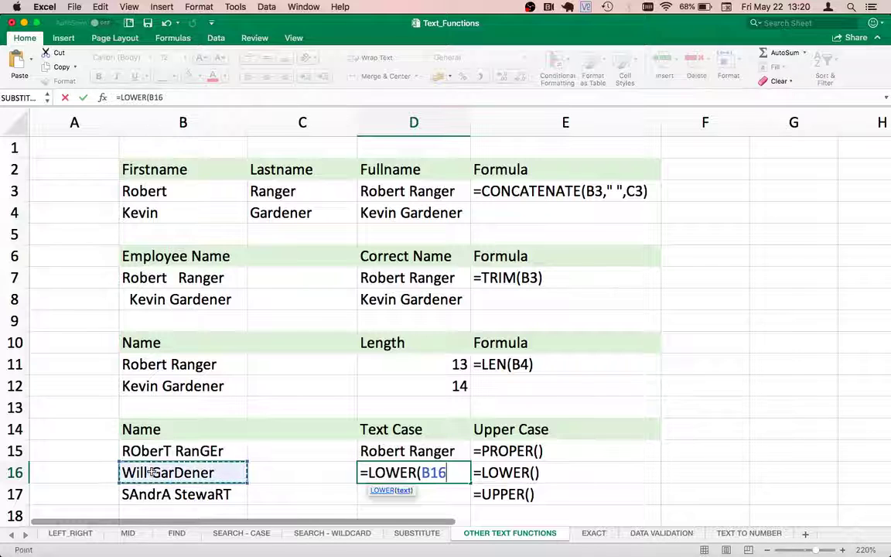
text())
key(Return)
Convert the mixed-case name in B17 to upper case by entering =UPPER(B17) in D17
text(=U)
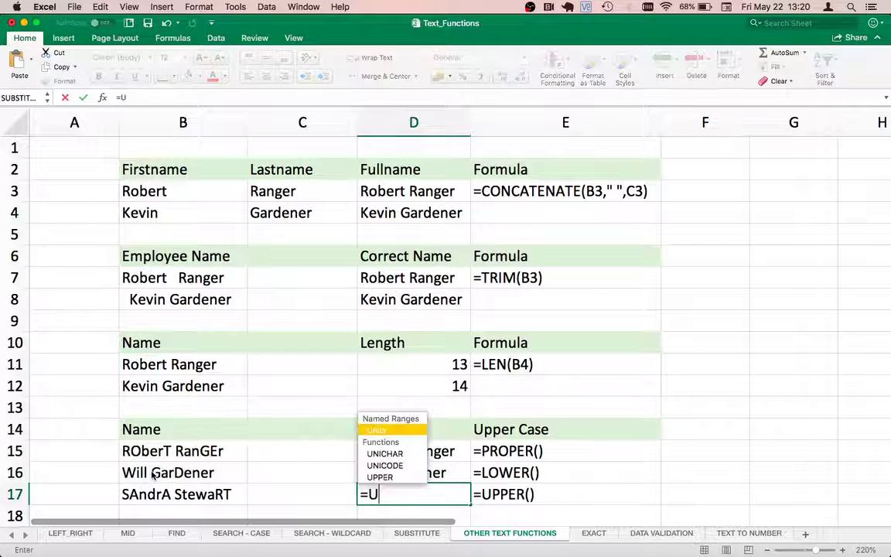
text(PPR)
key(BackSpace)
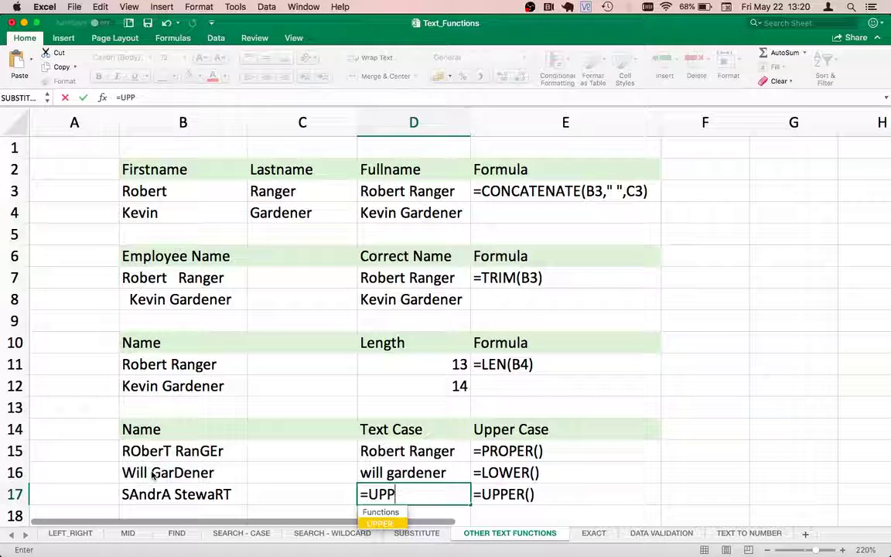
text(ER()
click(145, 495)
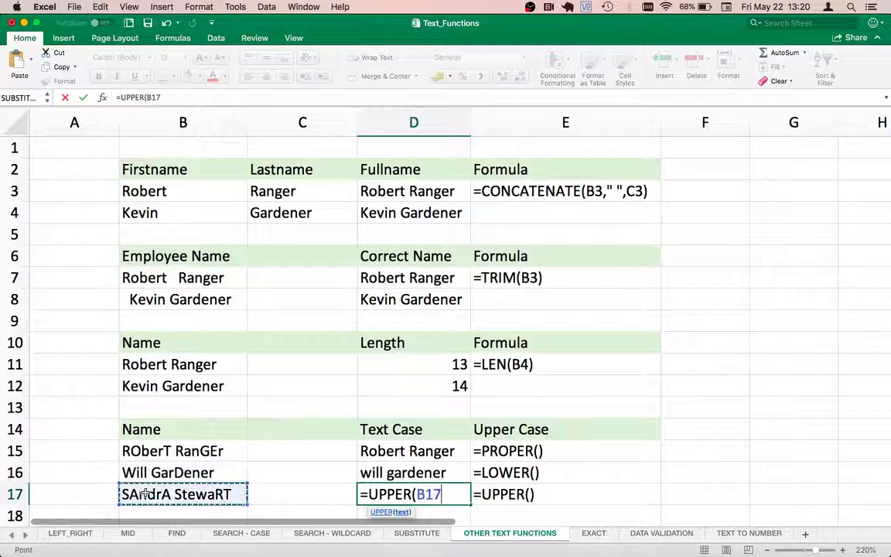
text())
key(Return)
Compare the original name in B15 with its proper-case result in D15 and the sample PROPER formula in E15
key(Up)
key(Up)
key(Up)
key(Right)
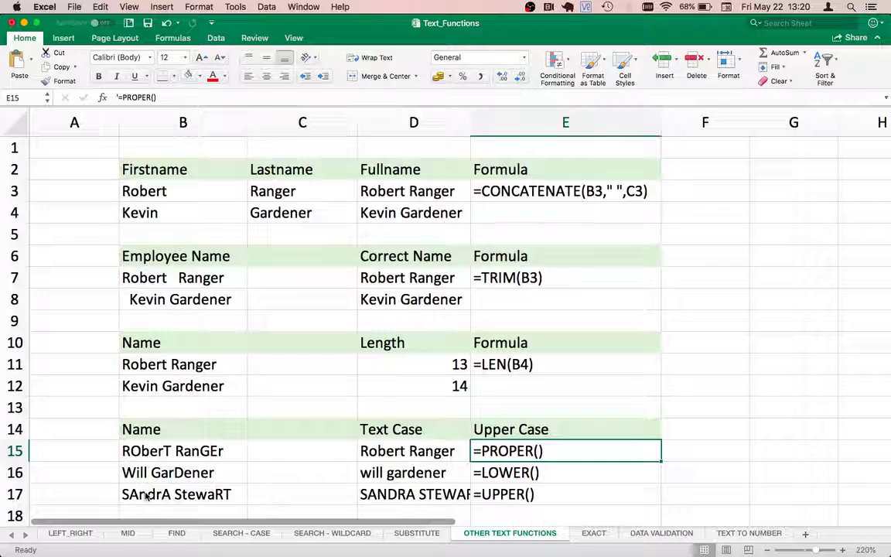
key(Left)
key(Left)
key(Left)
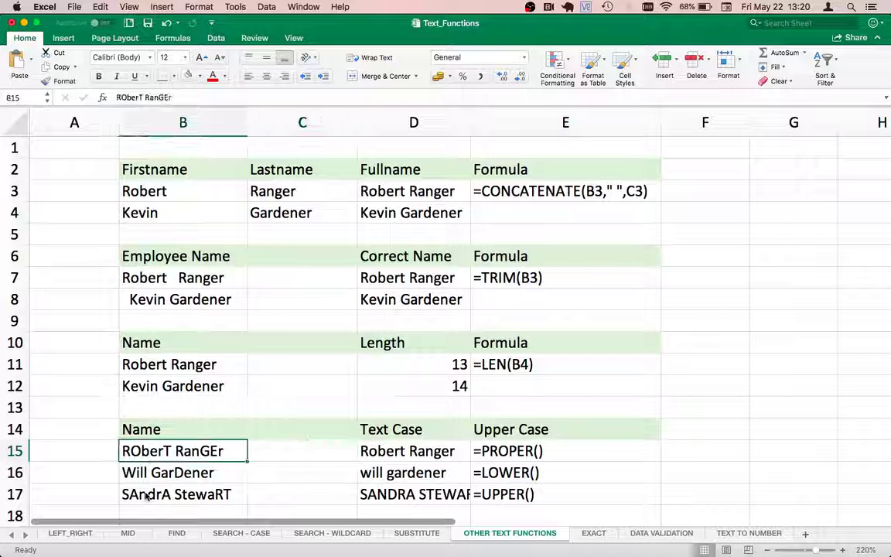
key(Right)
key(Right)
key(Right)
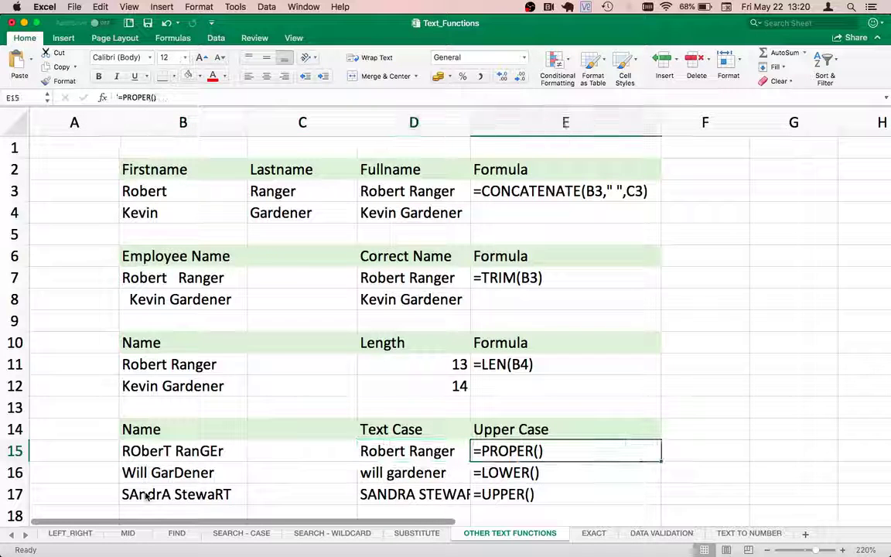
Check the LOWER result in D16 and the UPPER result in D17 against the original names in column B
key(Left)
key(Down)
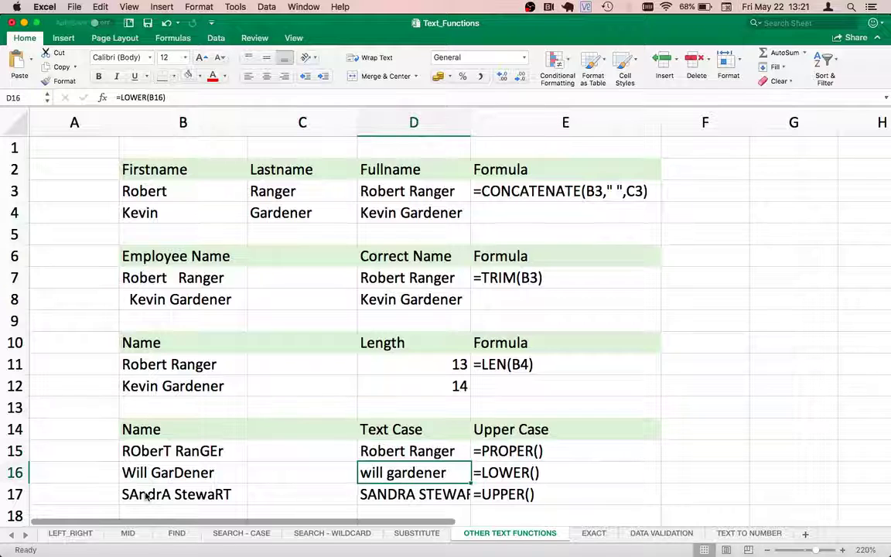
key(Left)
key(Left)
key(Right)
key(Down)
key(Right)
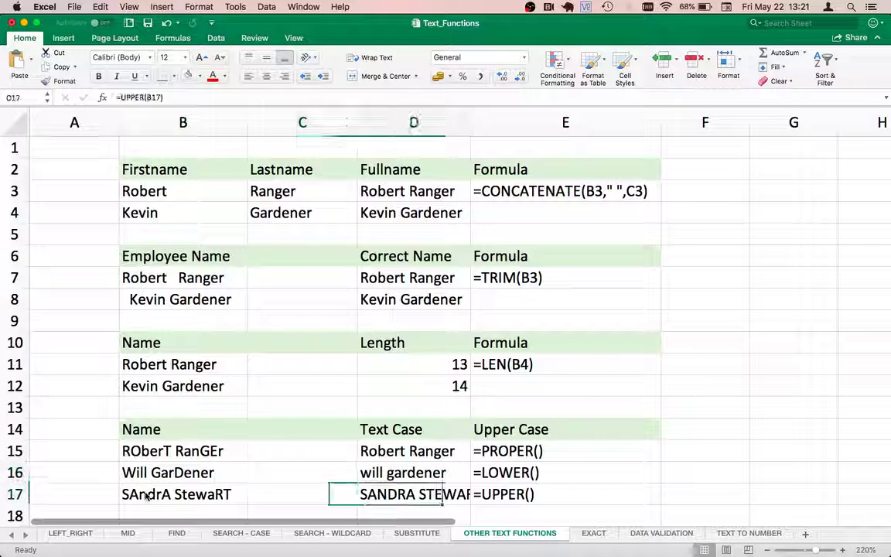
key(Up)
key(Down)
key(Right)
key(Left)
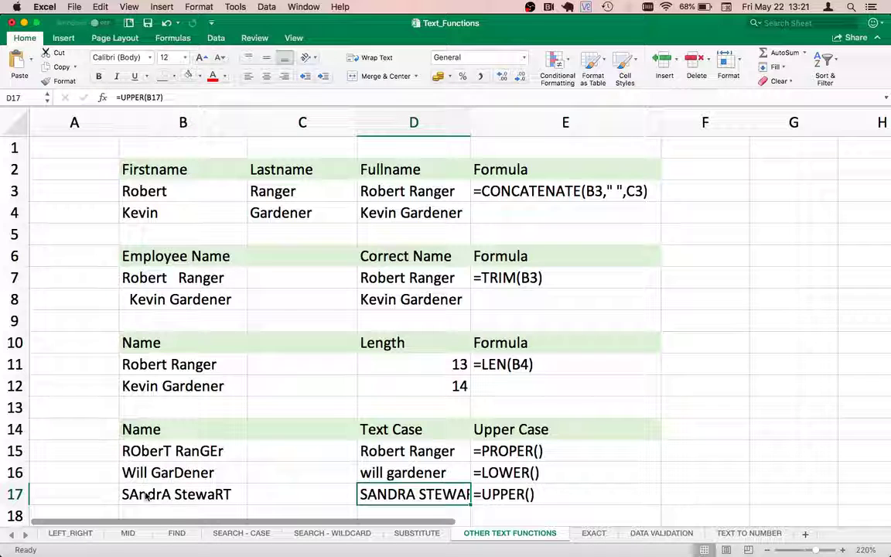
Review the Text Case table again, from the name in B15 across to the sample PROPER, LOWER and UPPER formulas in E15:E17
key(Up)
key(Up)
key(Left)
key(Left)
key(Left)
key(Right)
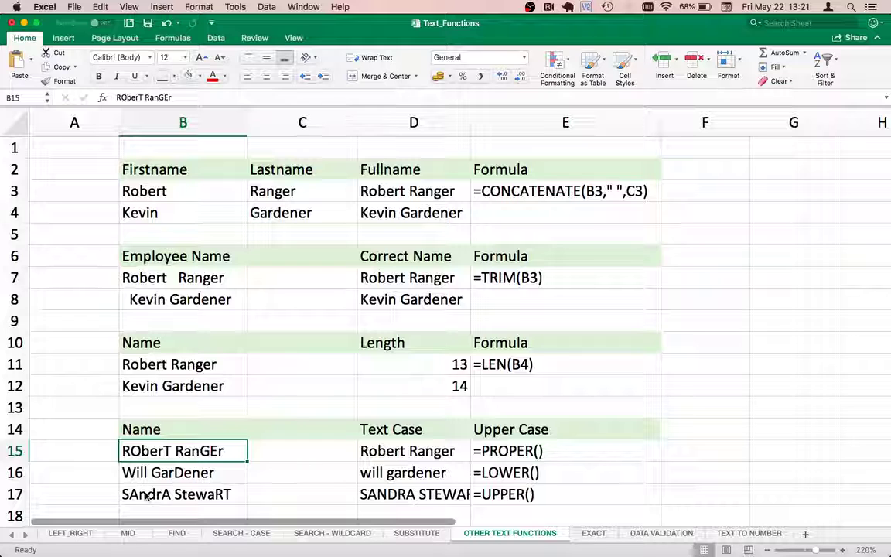
key(Right)
key(Right)
key(Right)
key(Down)
key(Up)
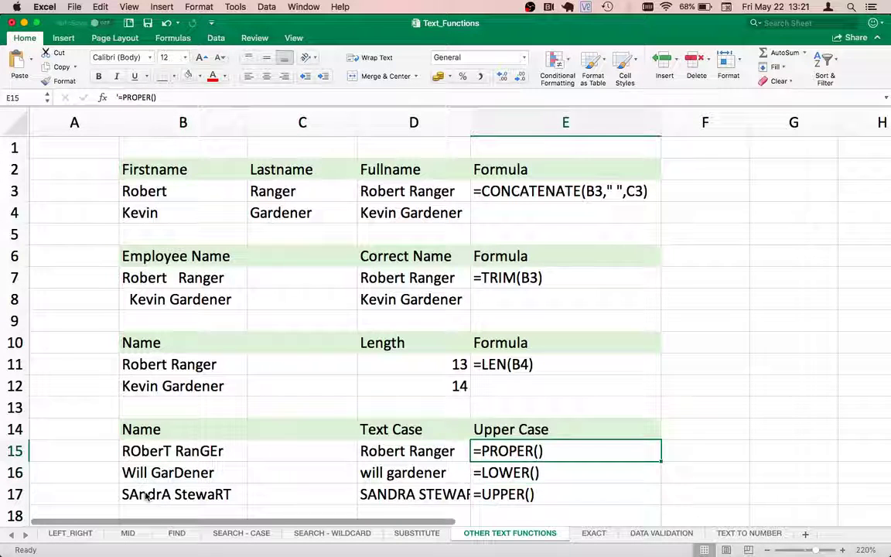
key(Left)
key(Down)
key(Right)
key(Down)
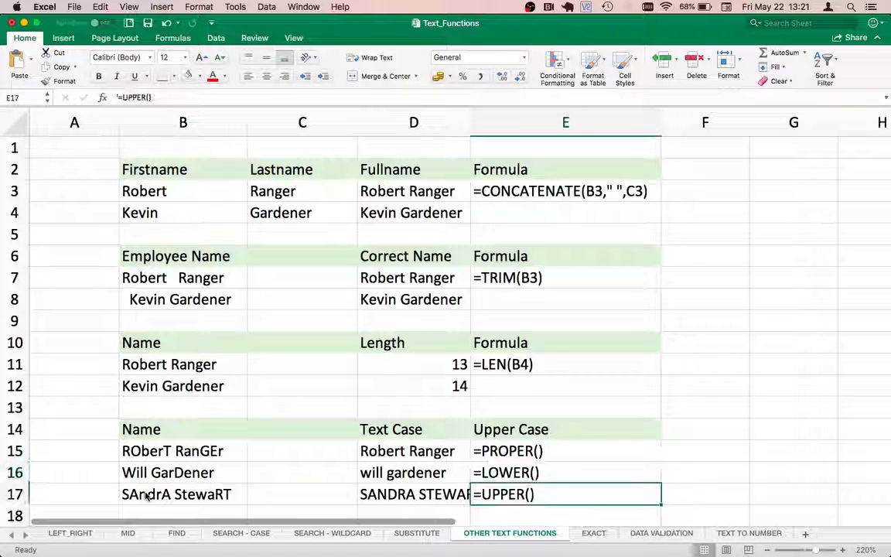